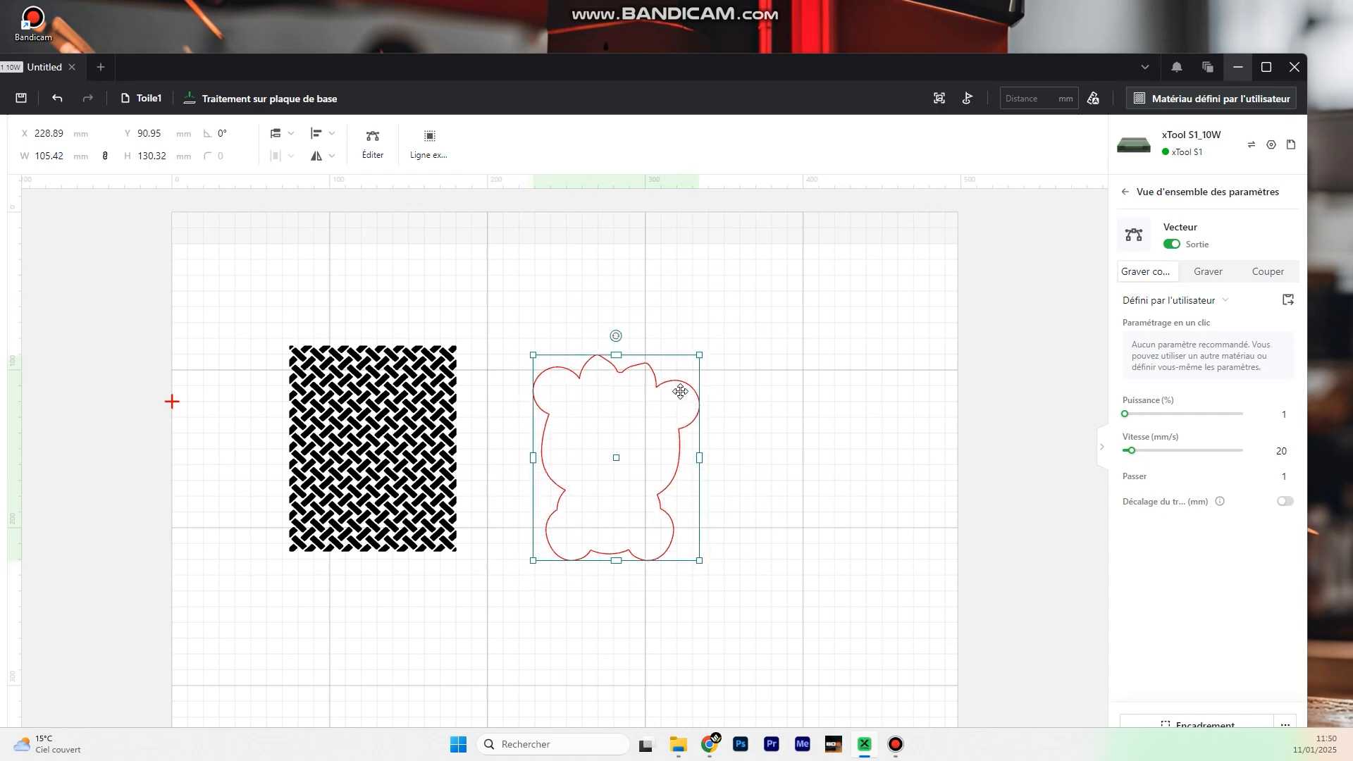
- Insert the lattice-and-dot pattern from the Modèle shapes and place it over the bear outline's upper-left corner
click(1266, 67)
click(465, 374)
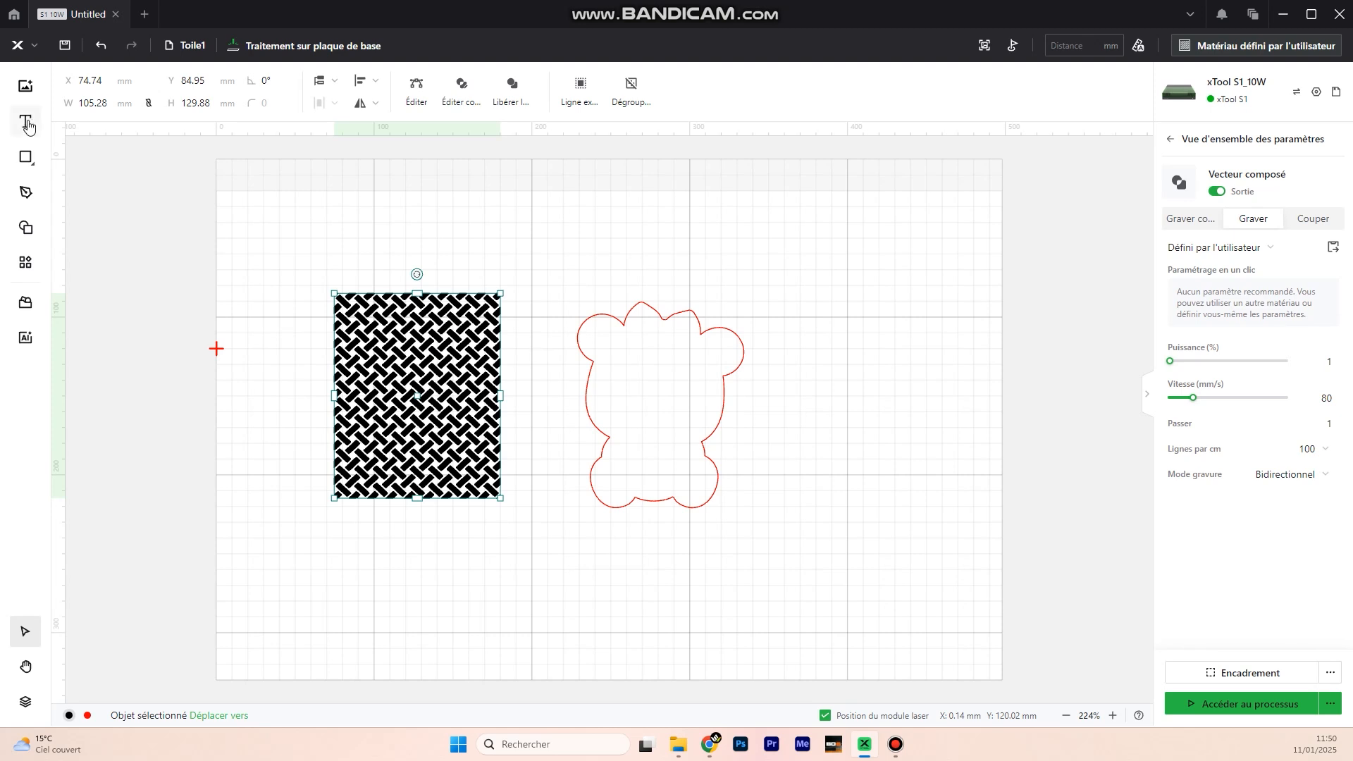
click(35, 237)
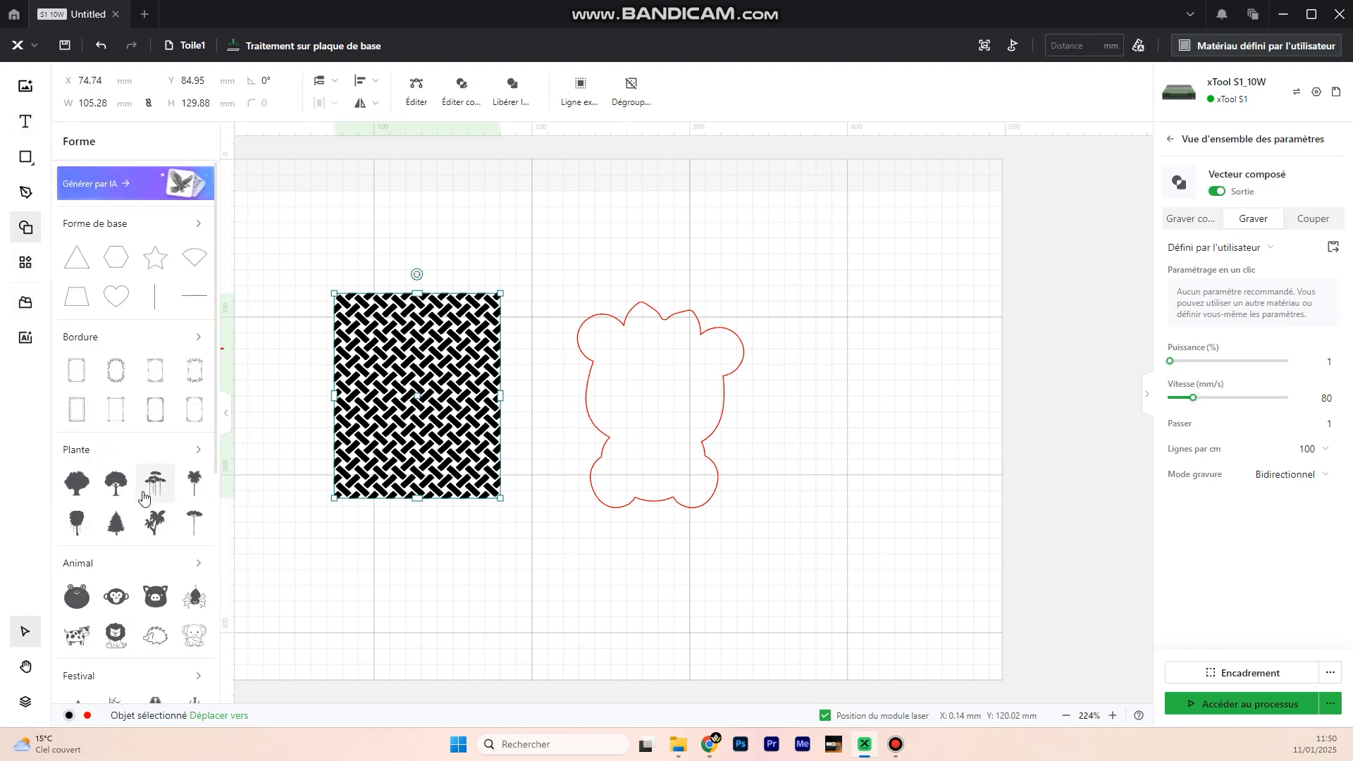
scroll(141, 487, down, 5)
scroll(137, 486, down, 1)
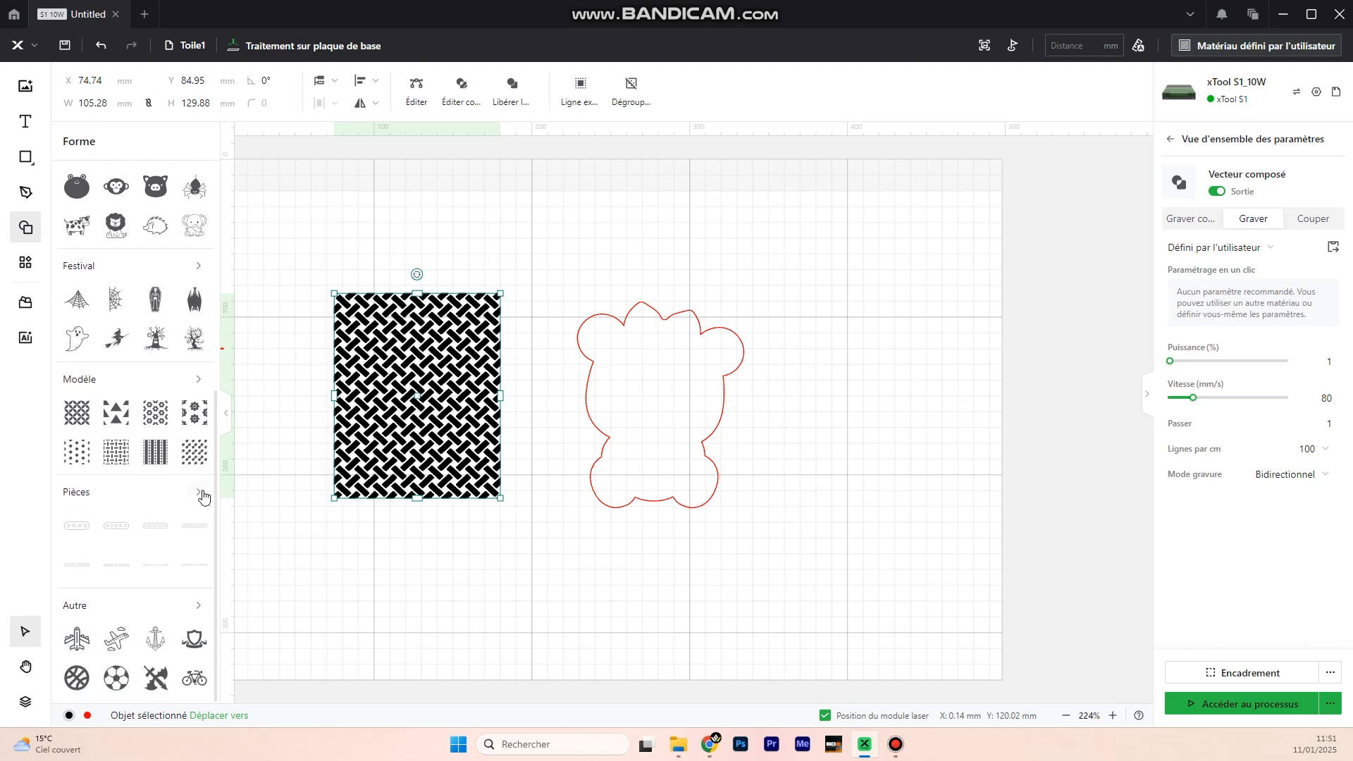
click(201, 380)
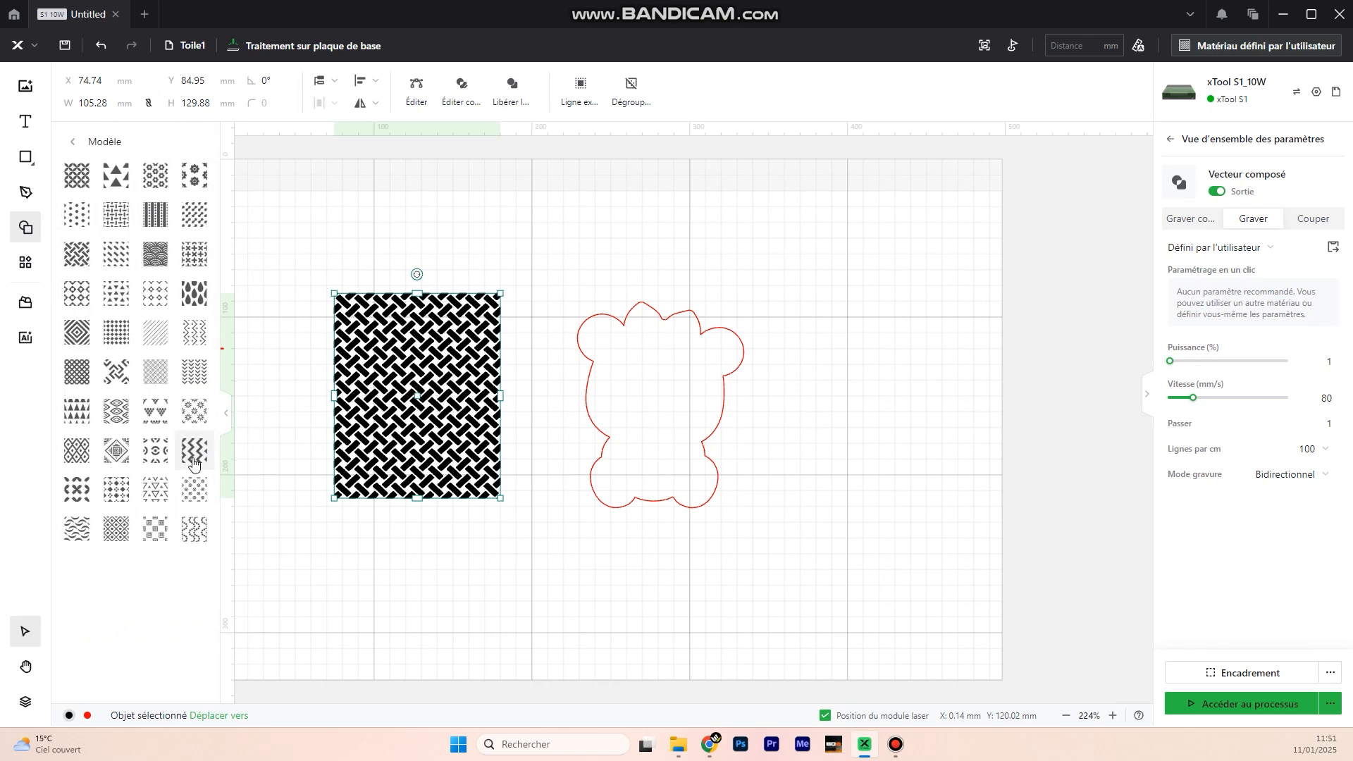
mouse_move(168, 529)
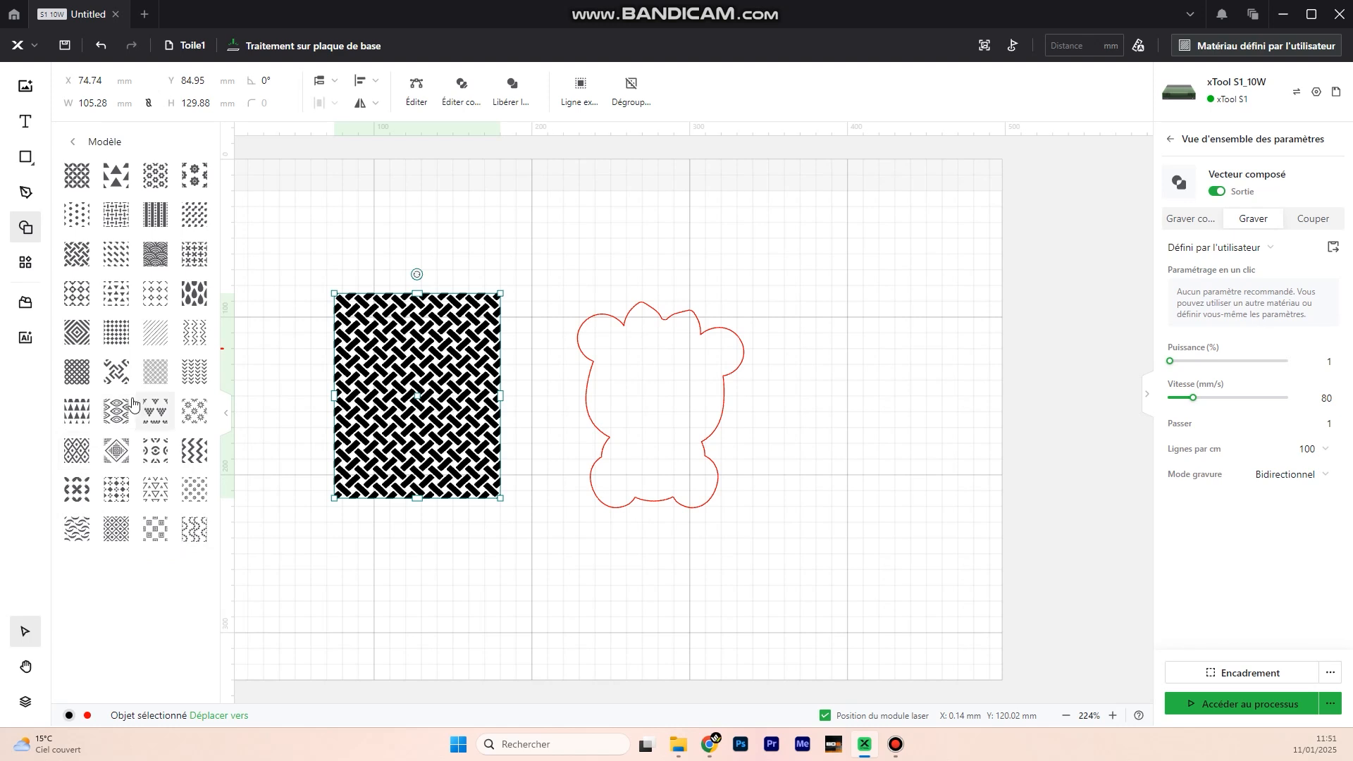
click(118, 534)
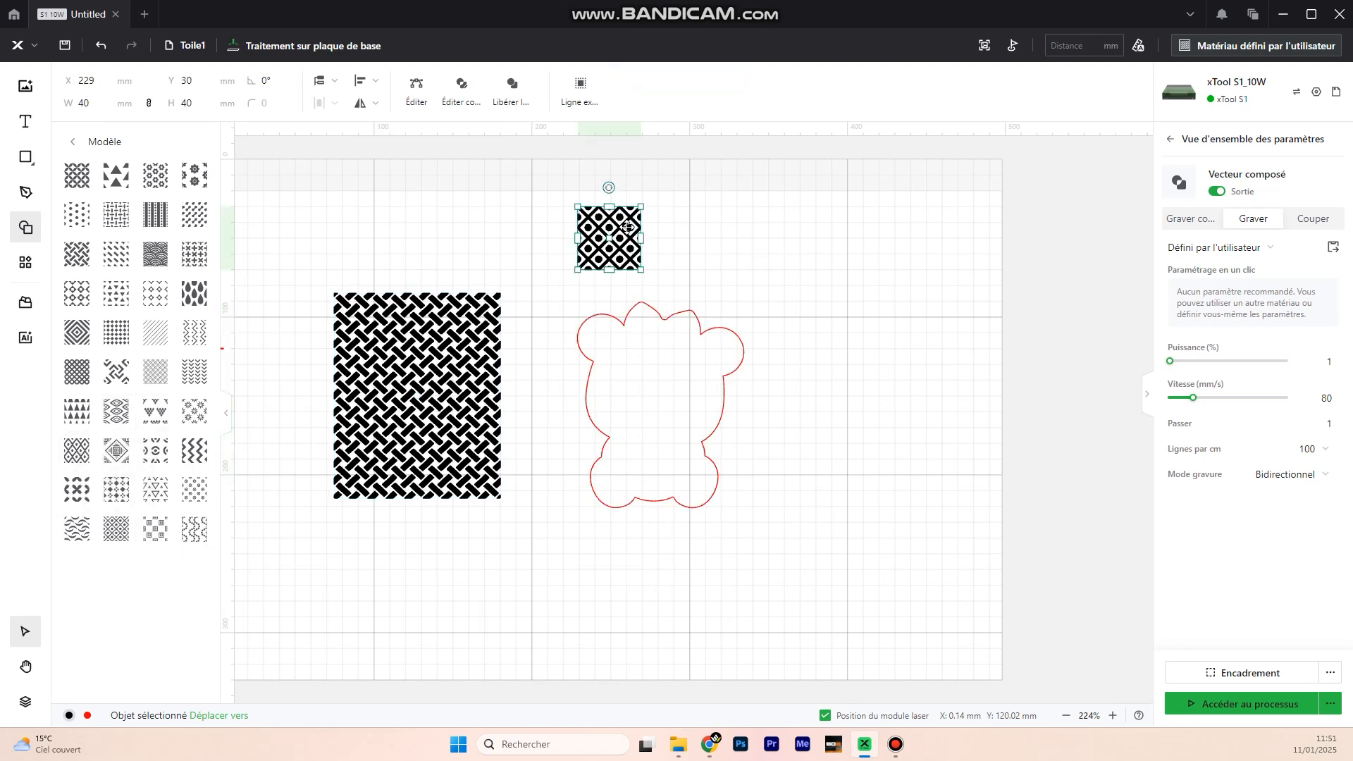
drag(620, 227, 628, 322)
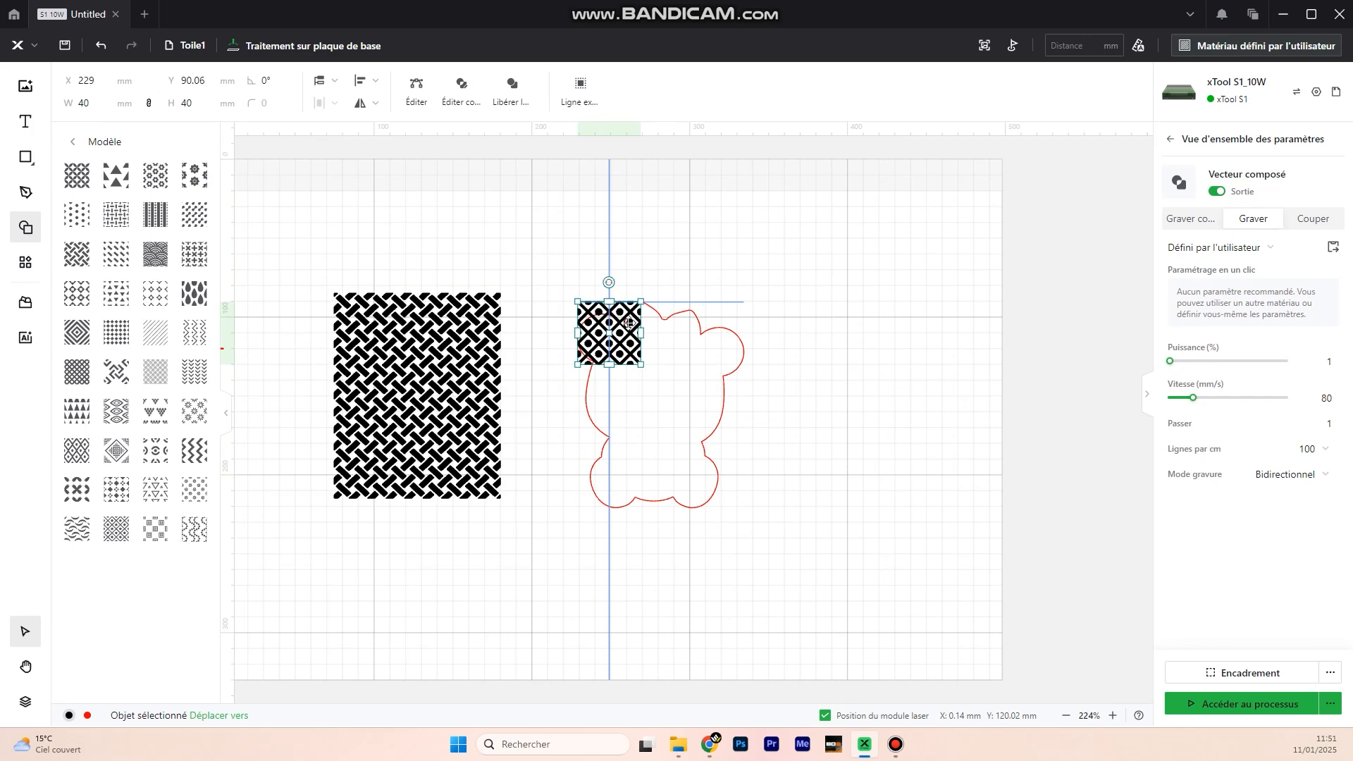
- Create a grid array of the pattern tile with 3 columns, 4 rows and 0 mm spacing in X and Y
click(28, 265)
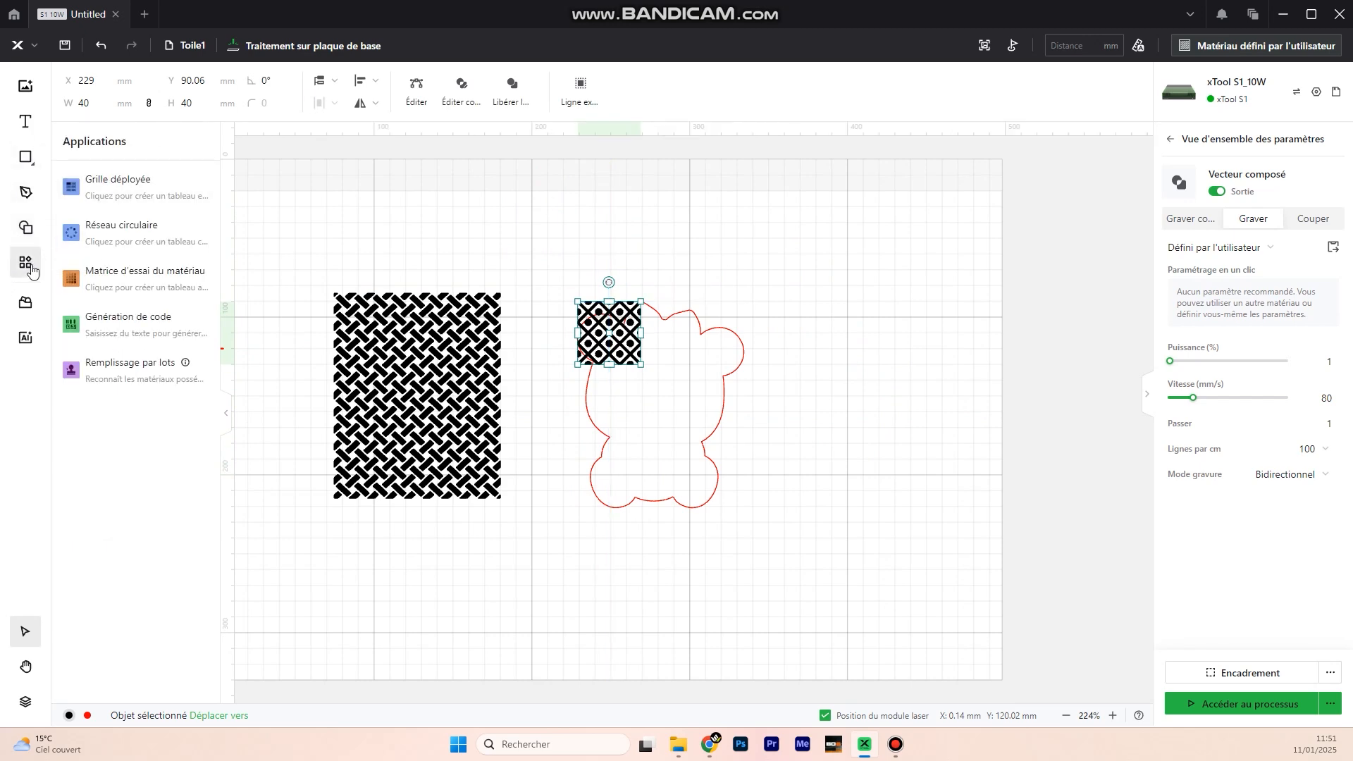
click(145, 182)
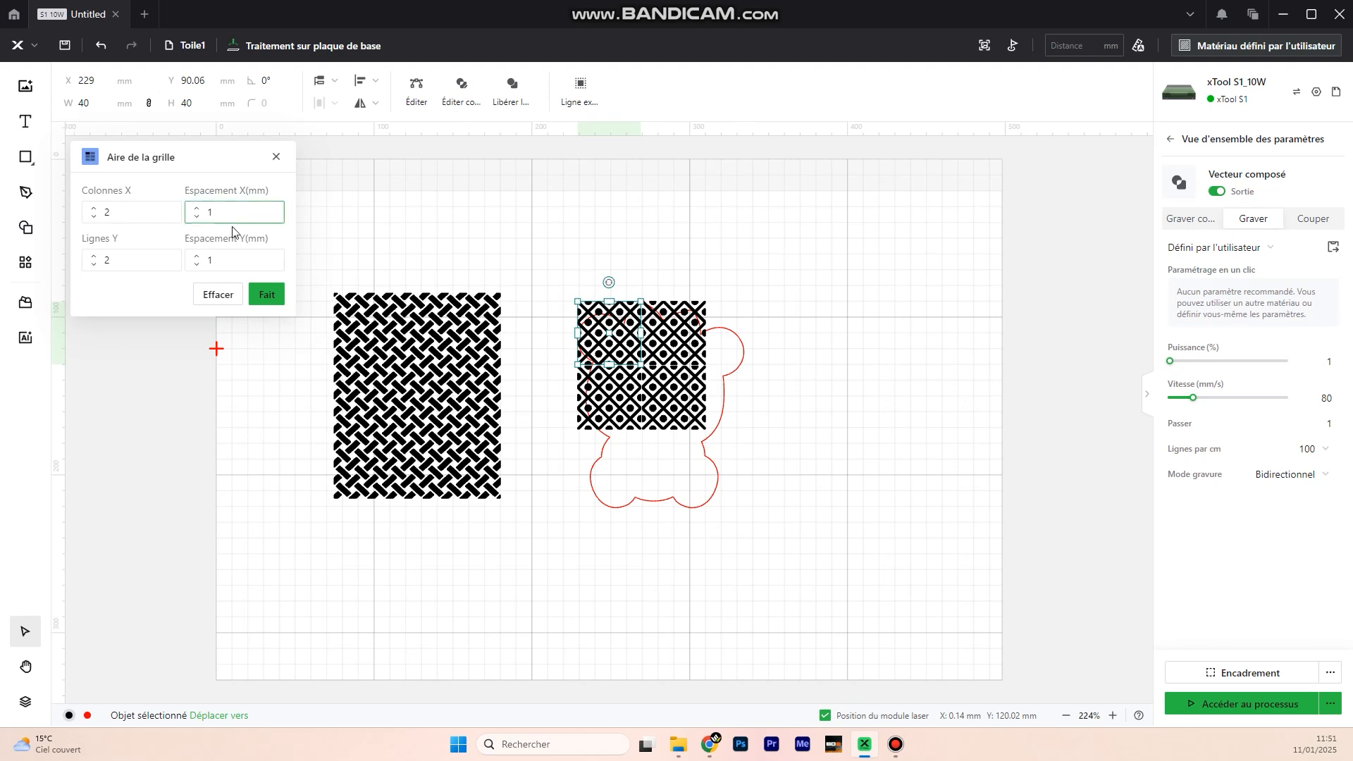
click(197, 216)
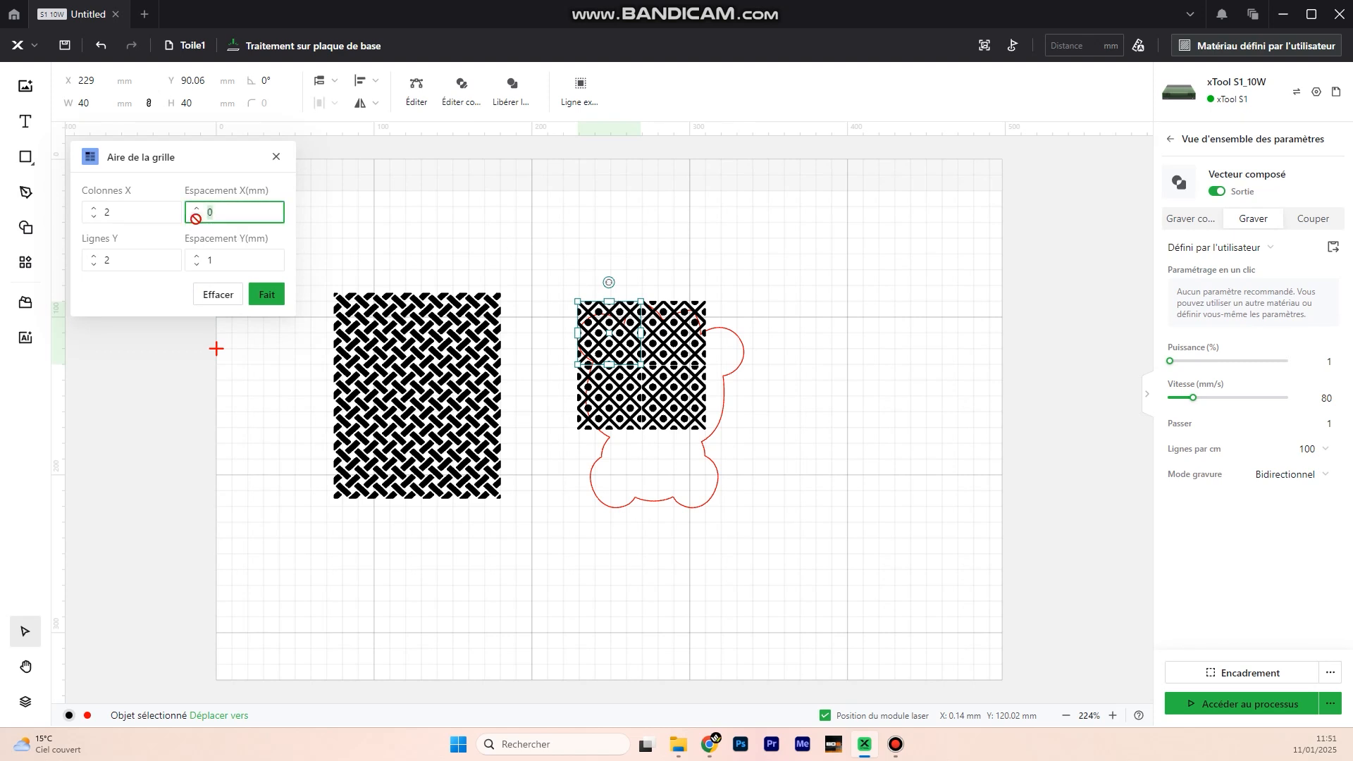
click(196, 266)
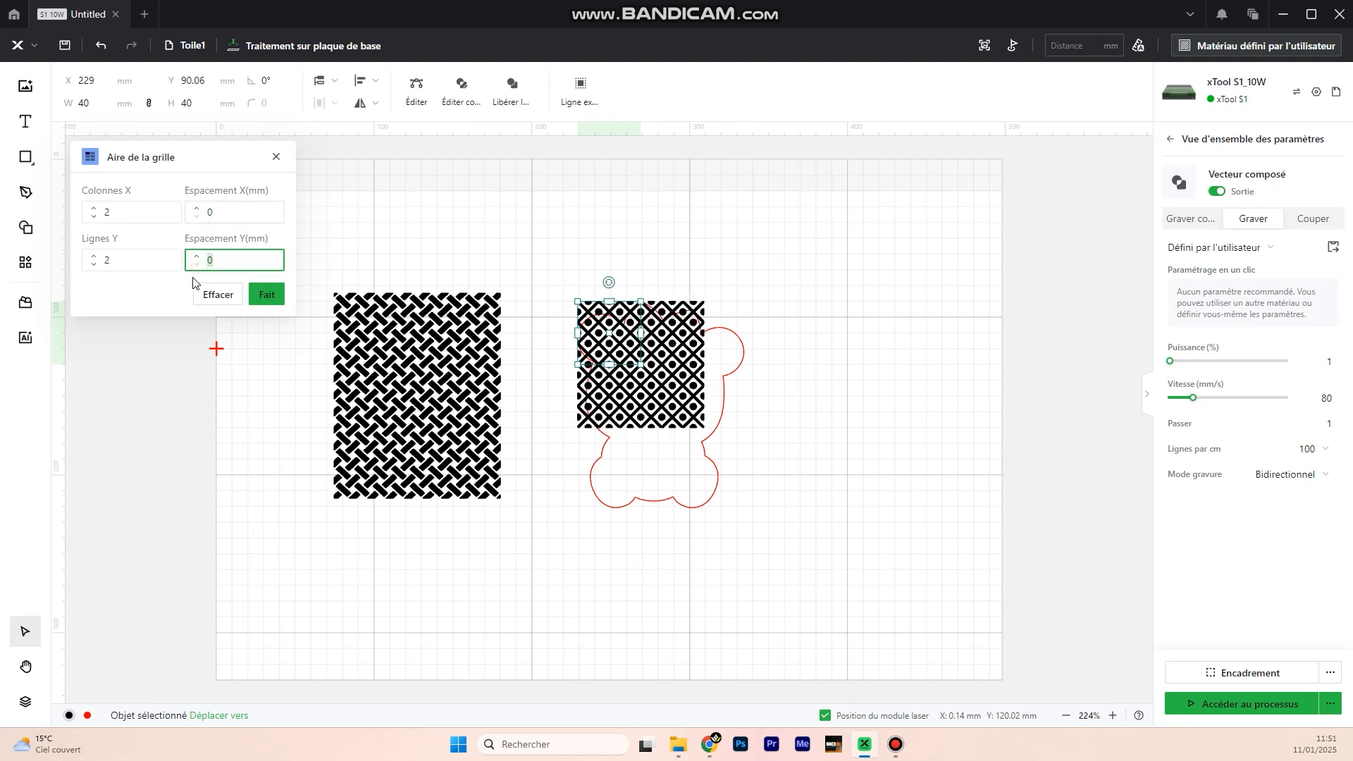
click(94, 209)
click(94, 256)
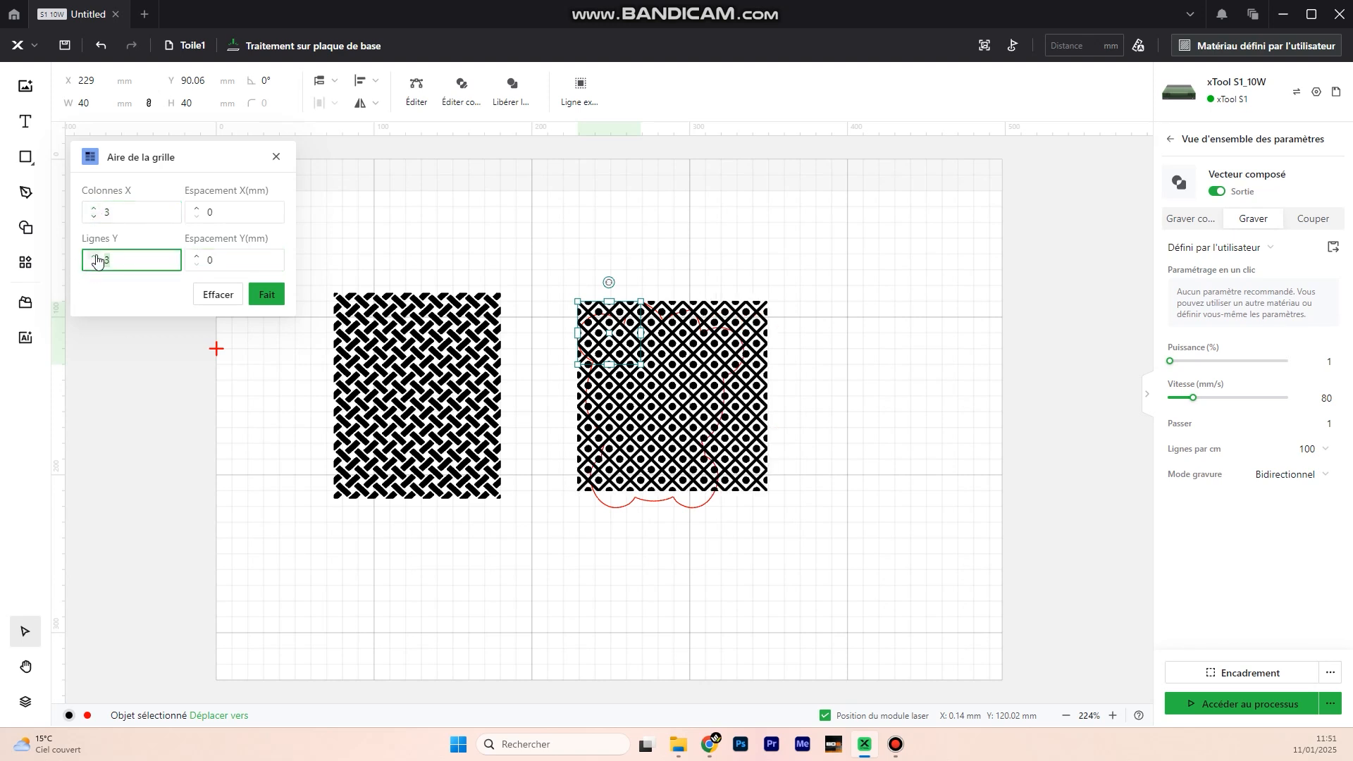
click(95, 256)
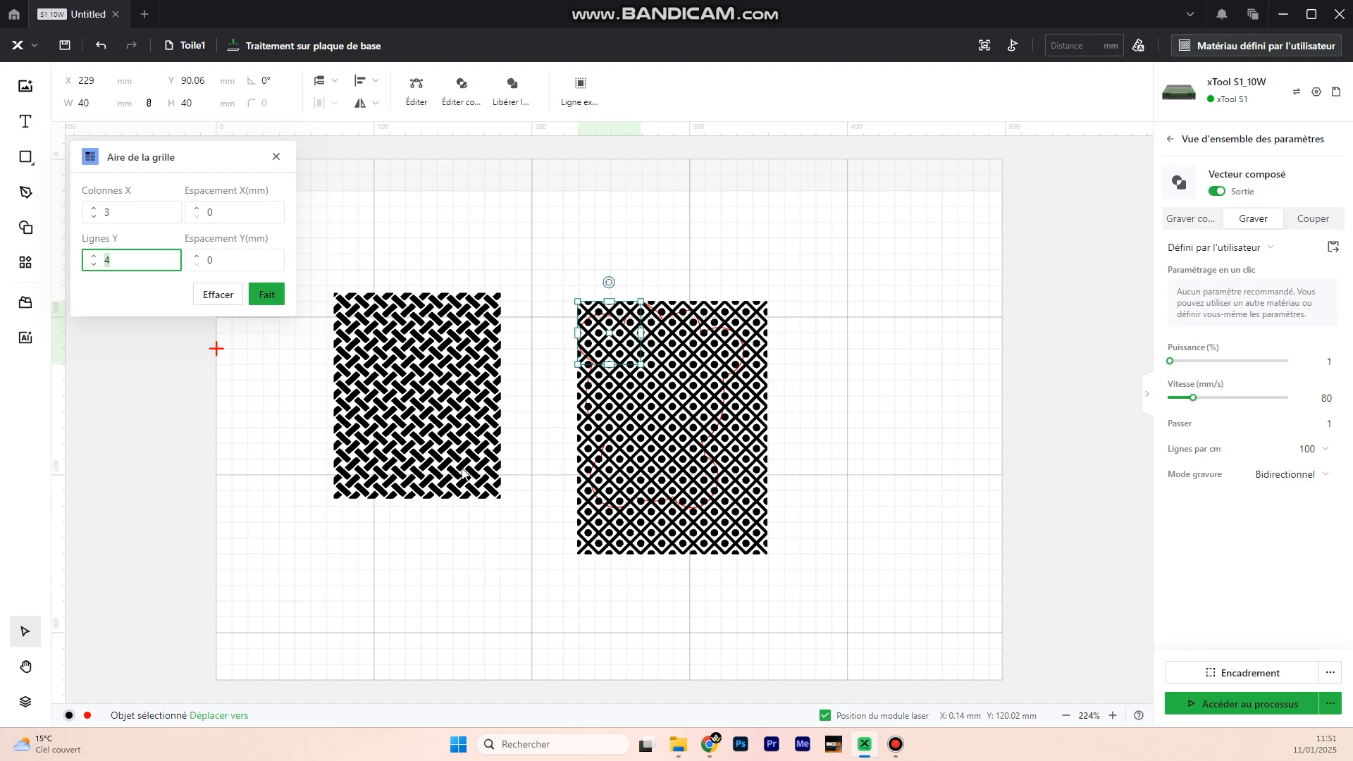
click(282, 299)
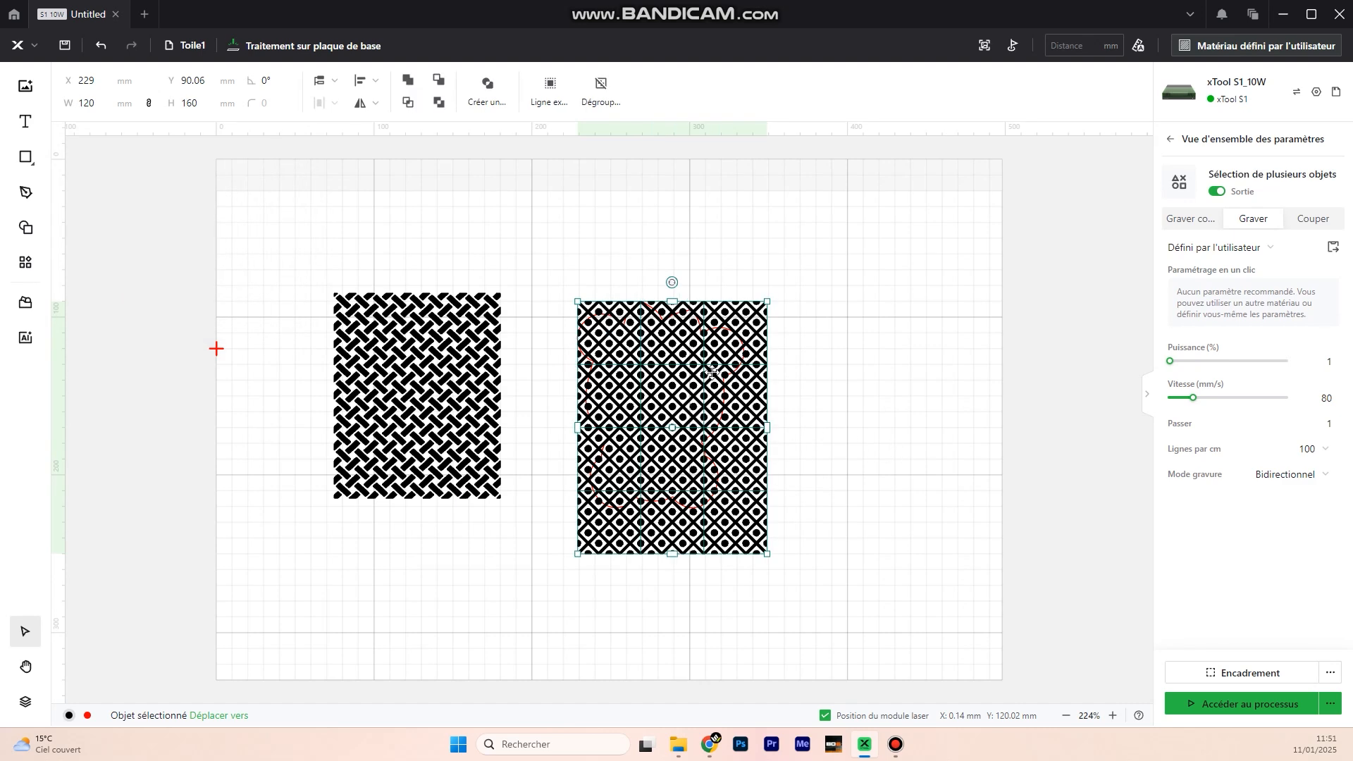
- Unite the arrayed tiles into one compound vector and shift it over the bear outline to about X 217, Y 88 mm
click(408, 82)
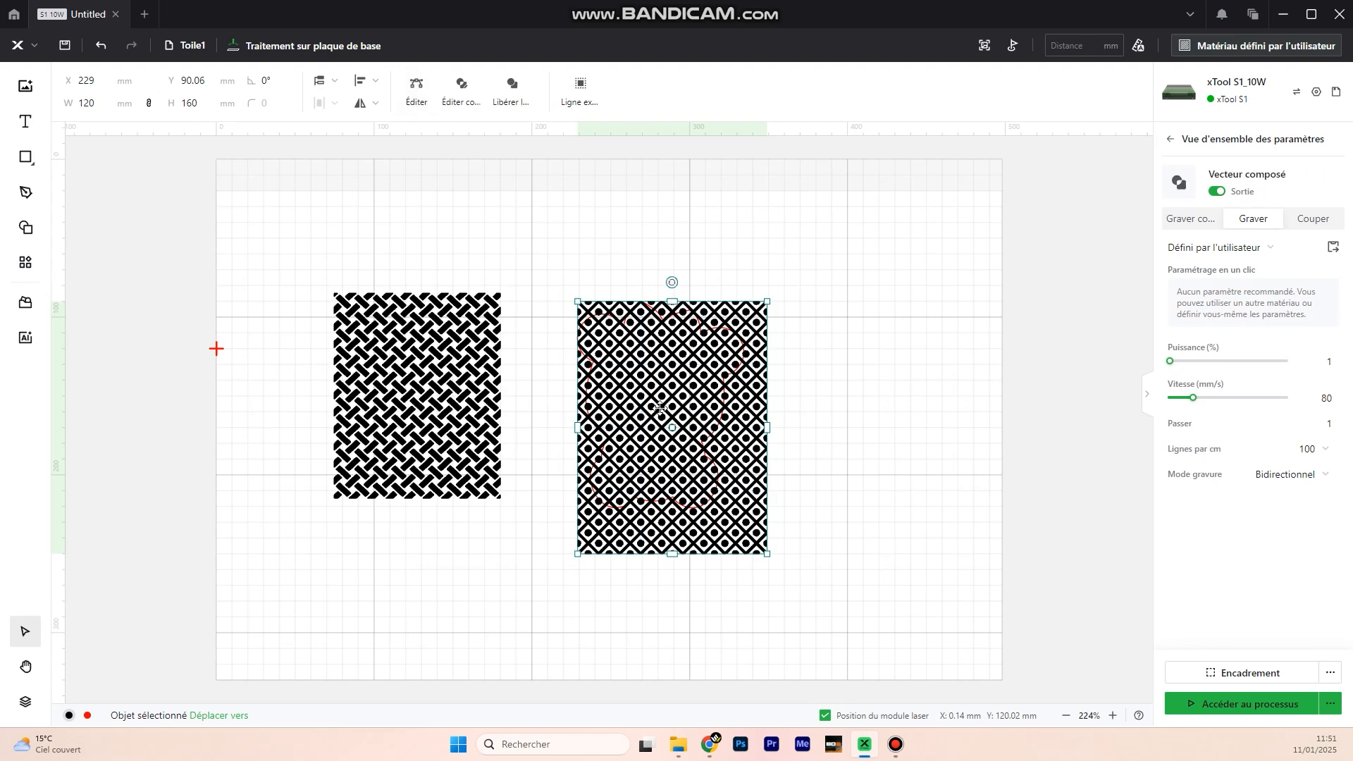
scroll(684, 390, up, 5)
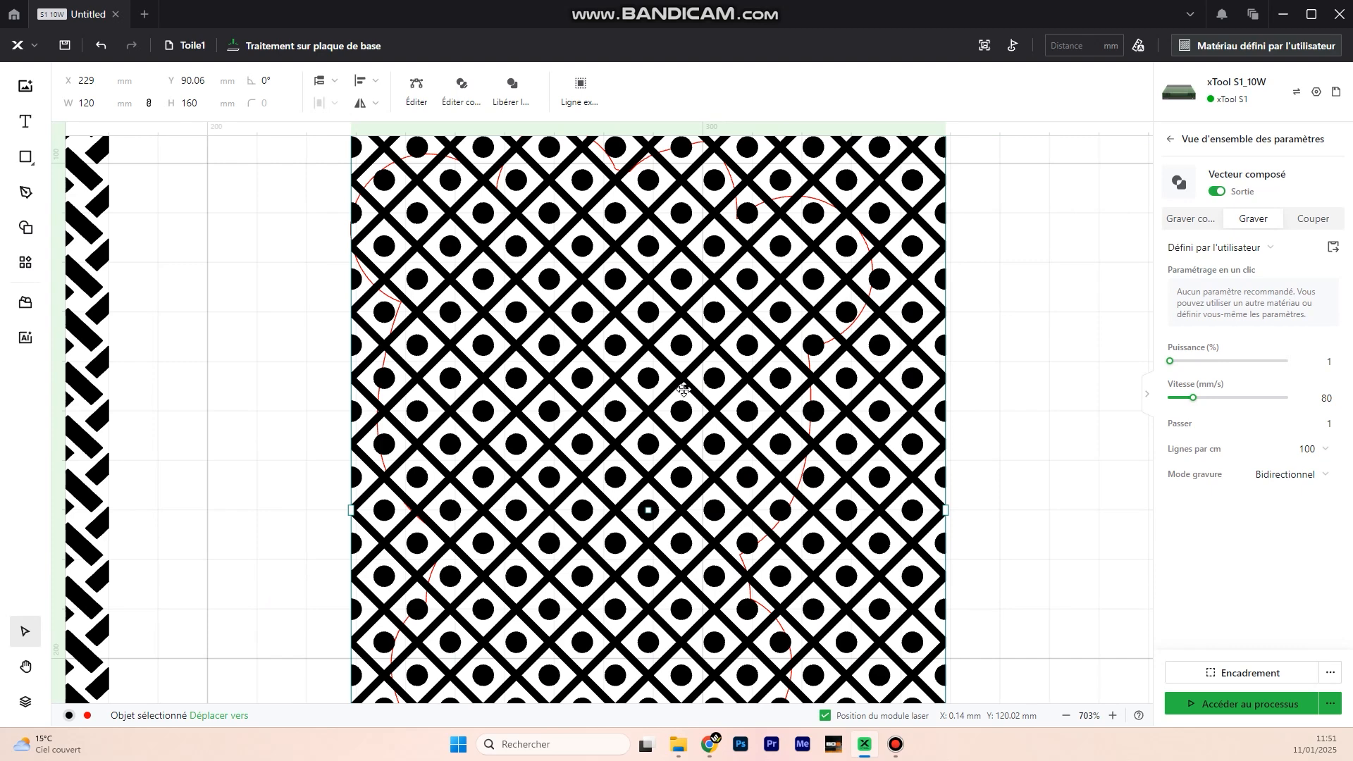
scroll(683, 390, down, 5)
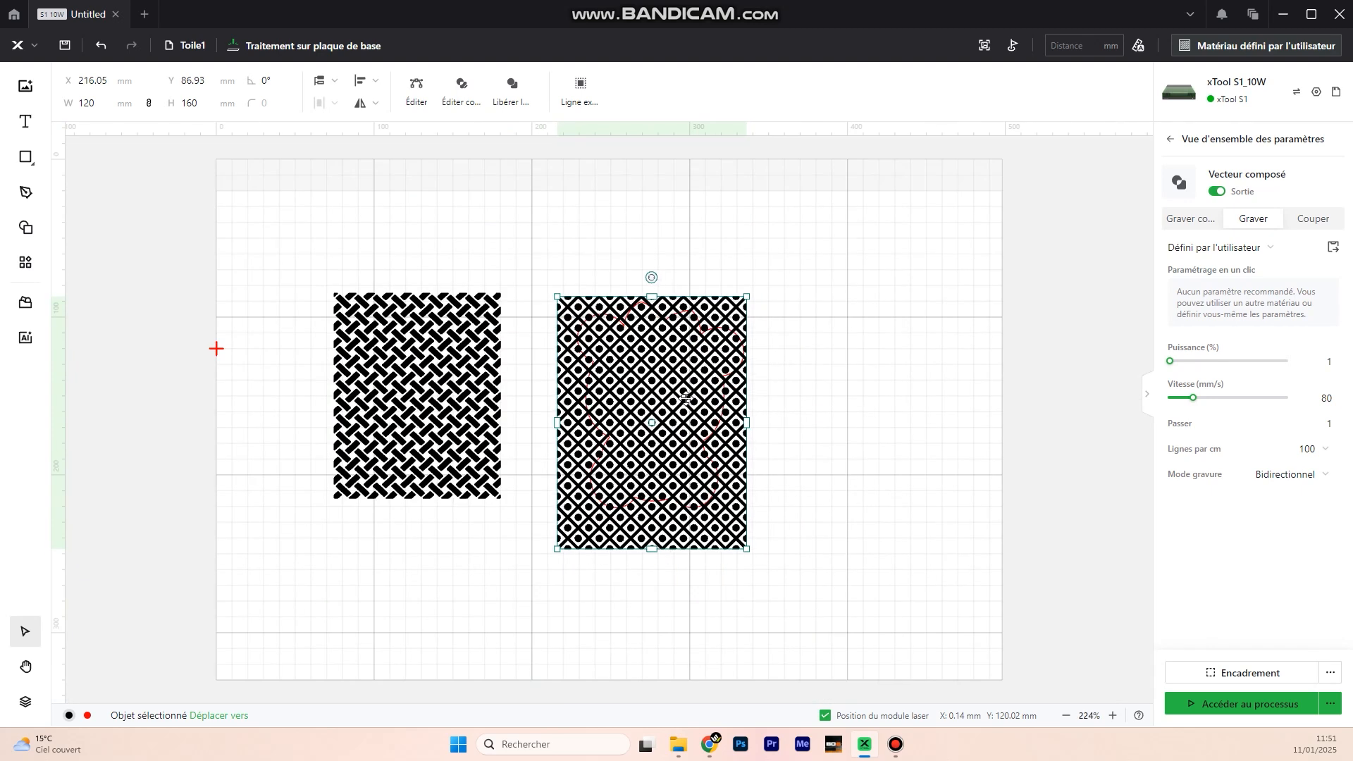
drag(685, 399, 687, 400)
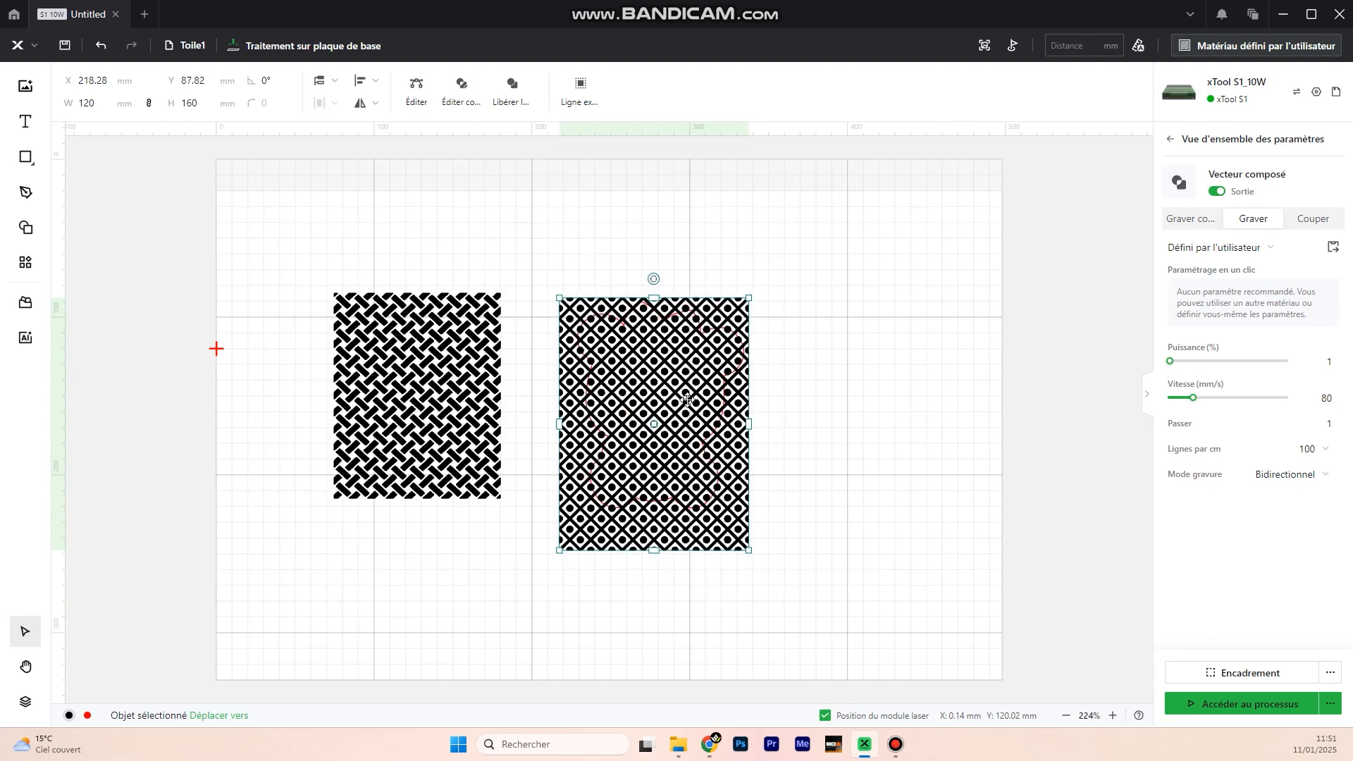
- Resize the united pattern without keeping proportions to about 106 × 130 mm so it fits the bear outline's bounds
click(149, 104)
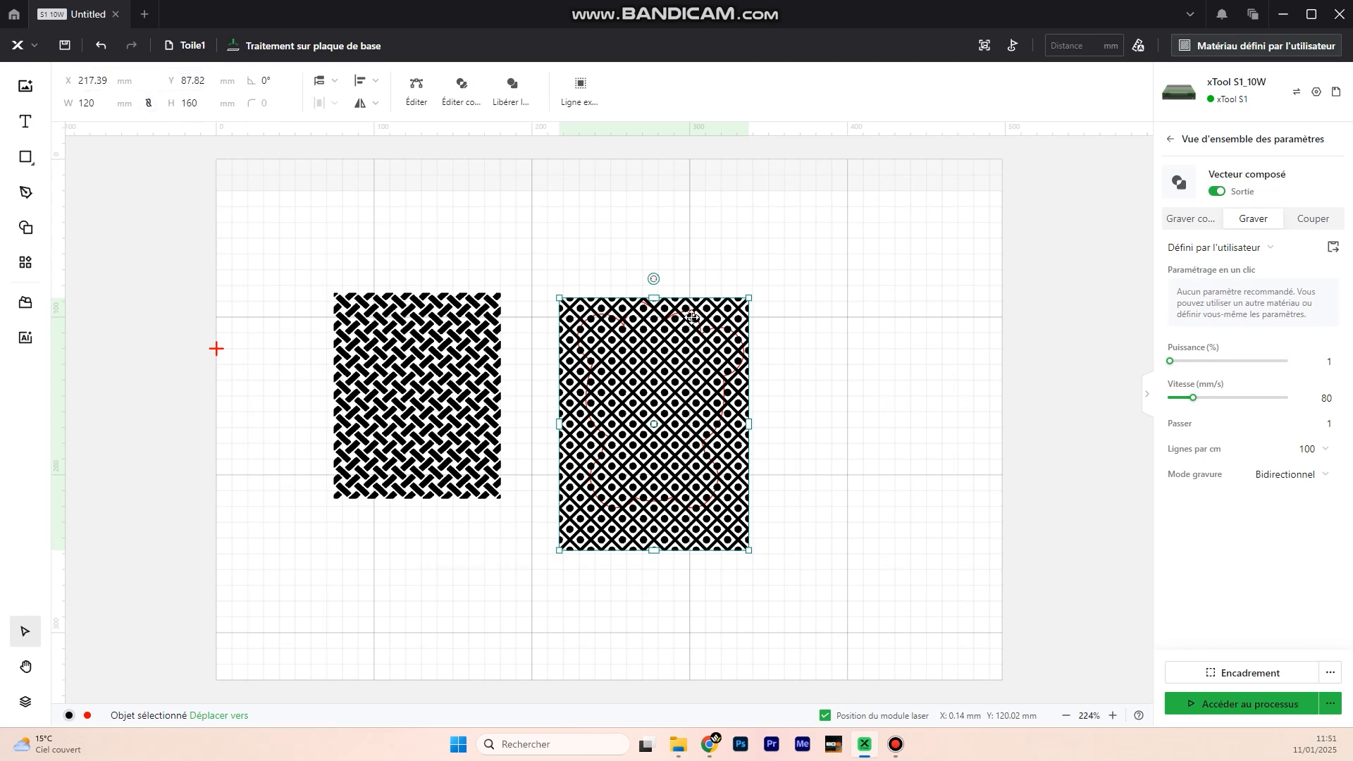
drag(653, 298, 653, 303)
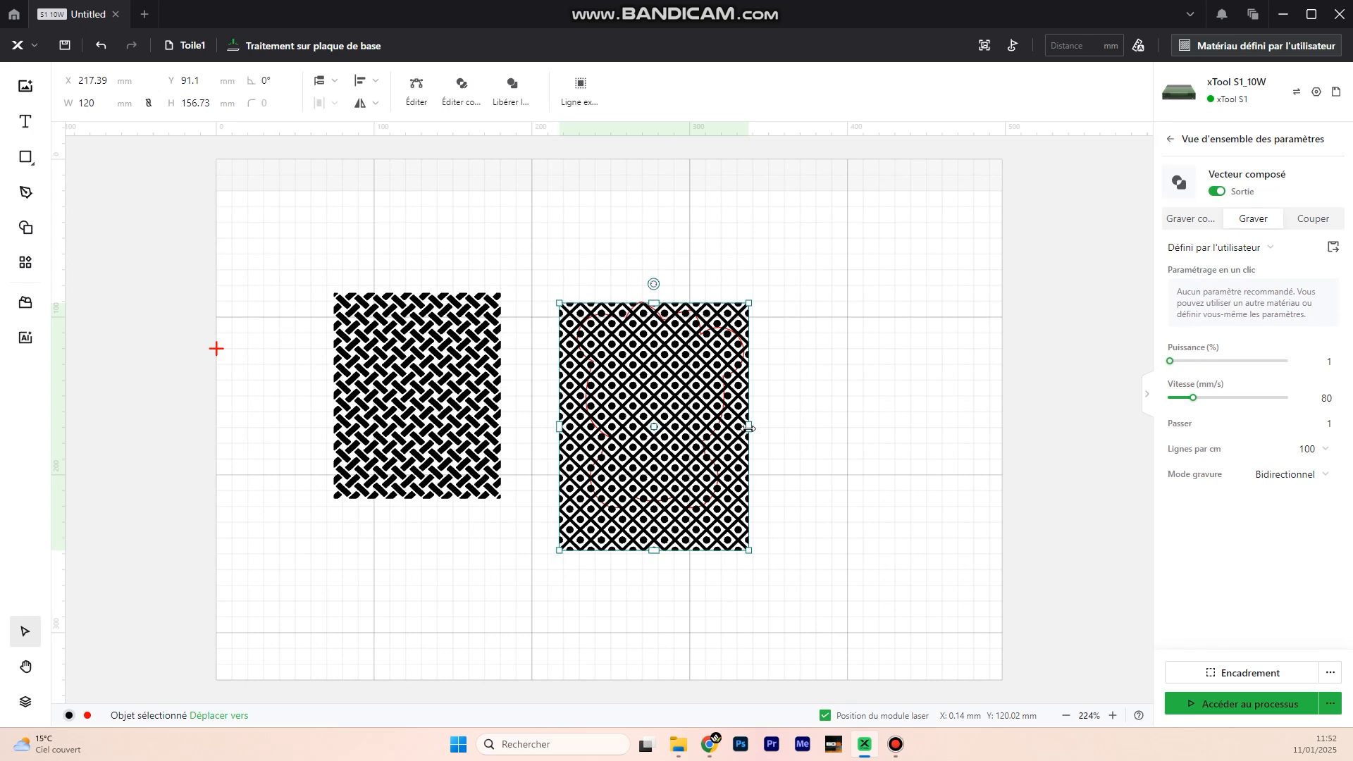
drag(746, 426, 748, 427)
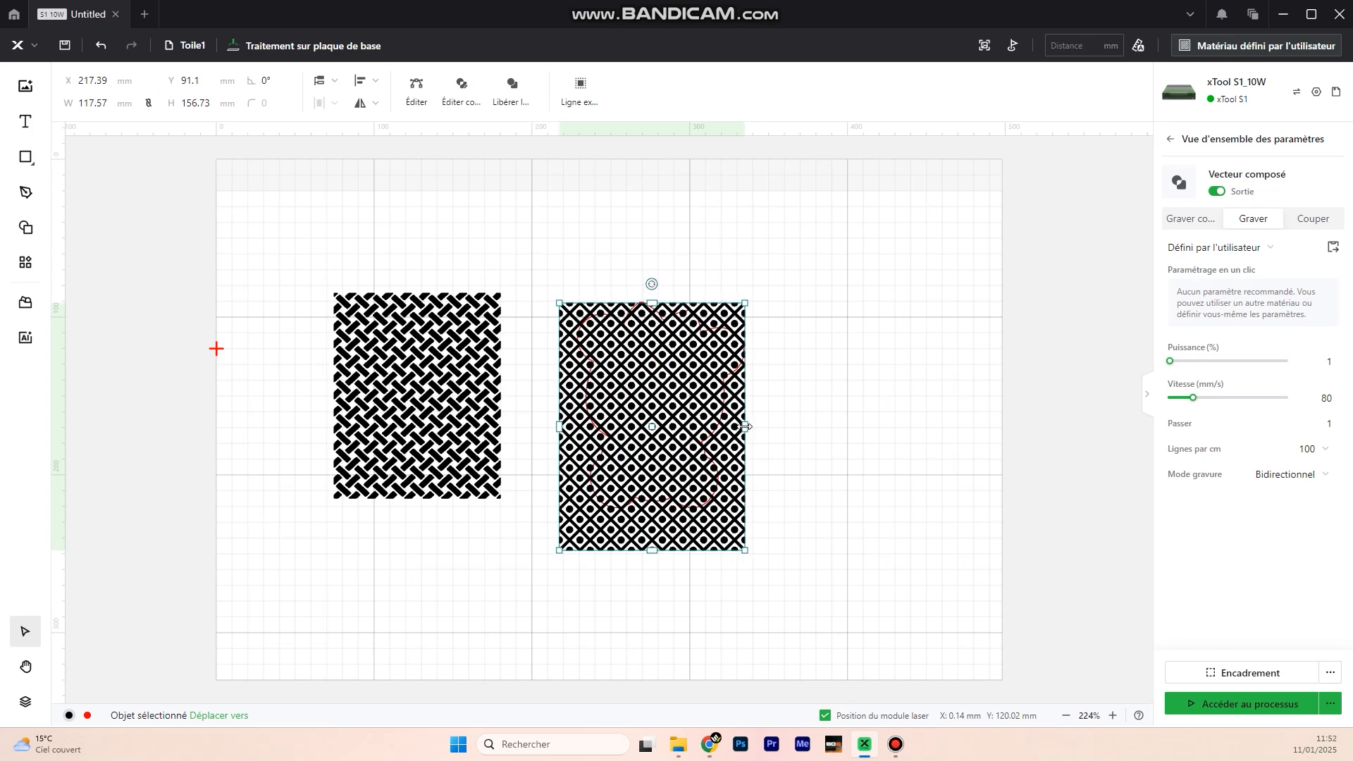
drag(653, 551, 653, 509)
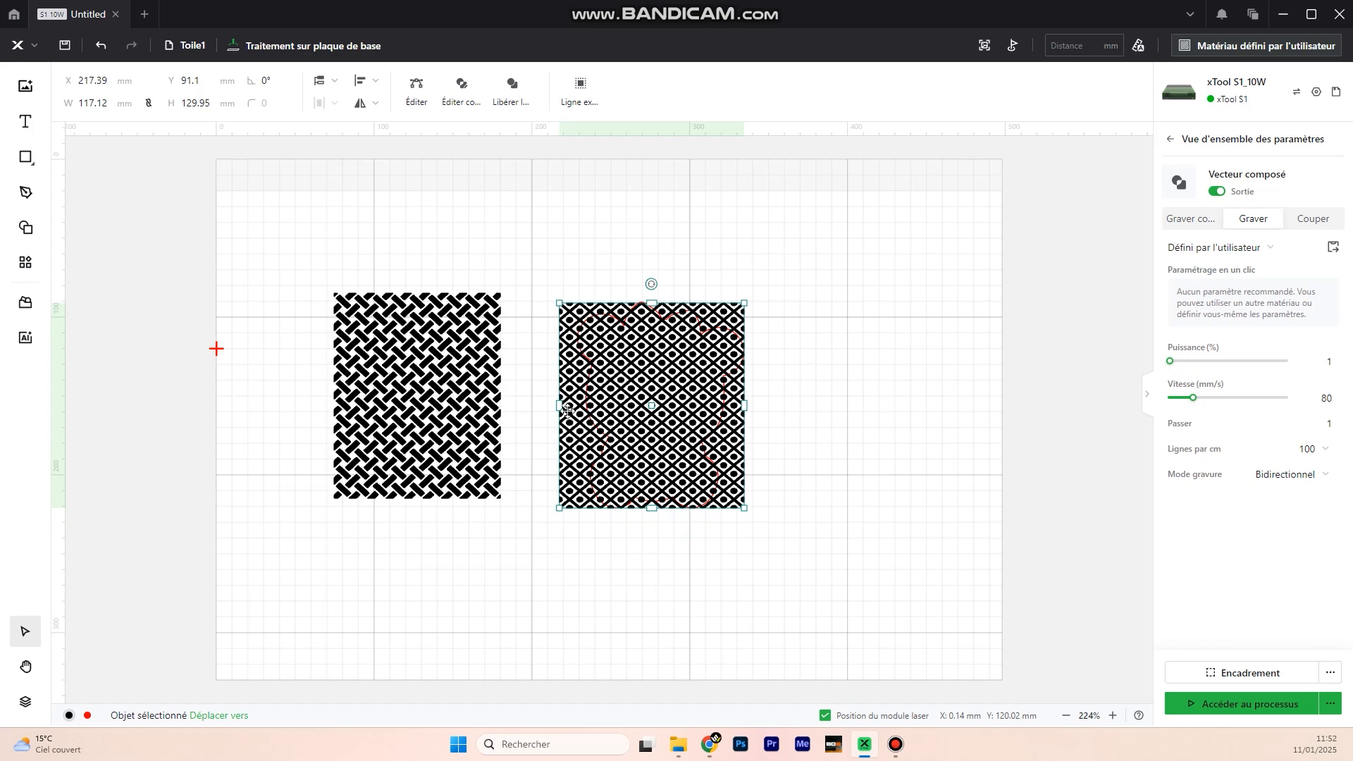
drag(561, 407, 577, 416)
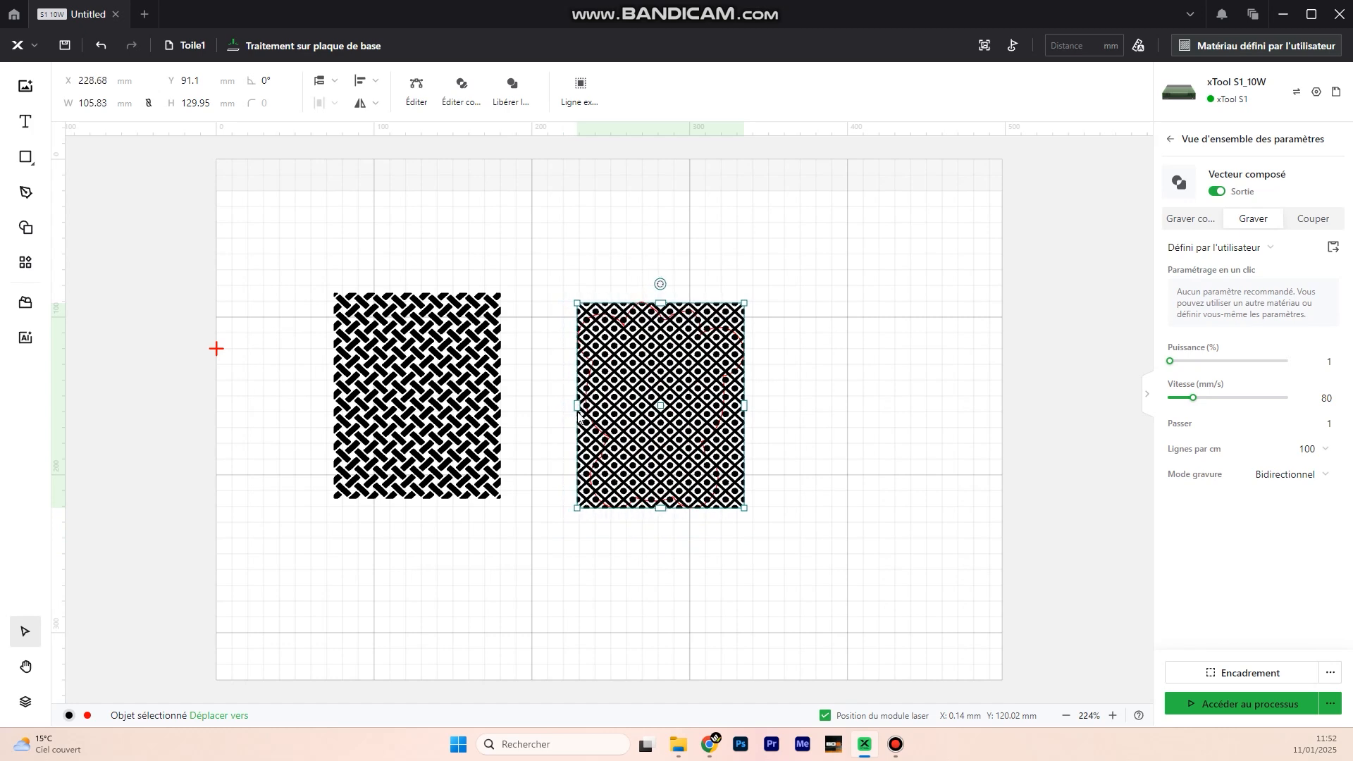
- Intersect the pattern with the bear outline and move the cropped shape to about X 239, Y 69 mm
drag(851, 296, 587, 541)
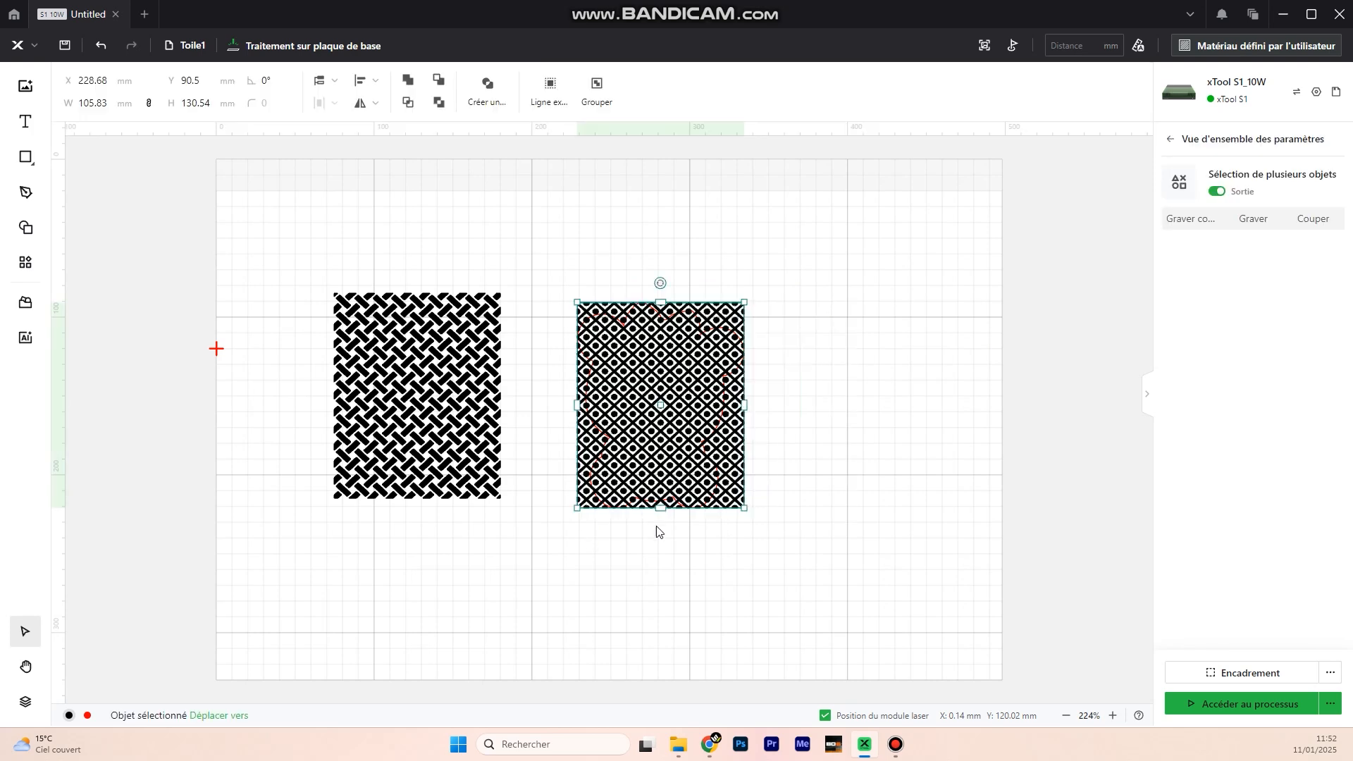
click(408, 103)
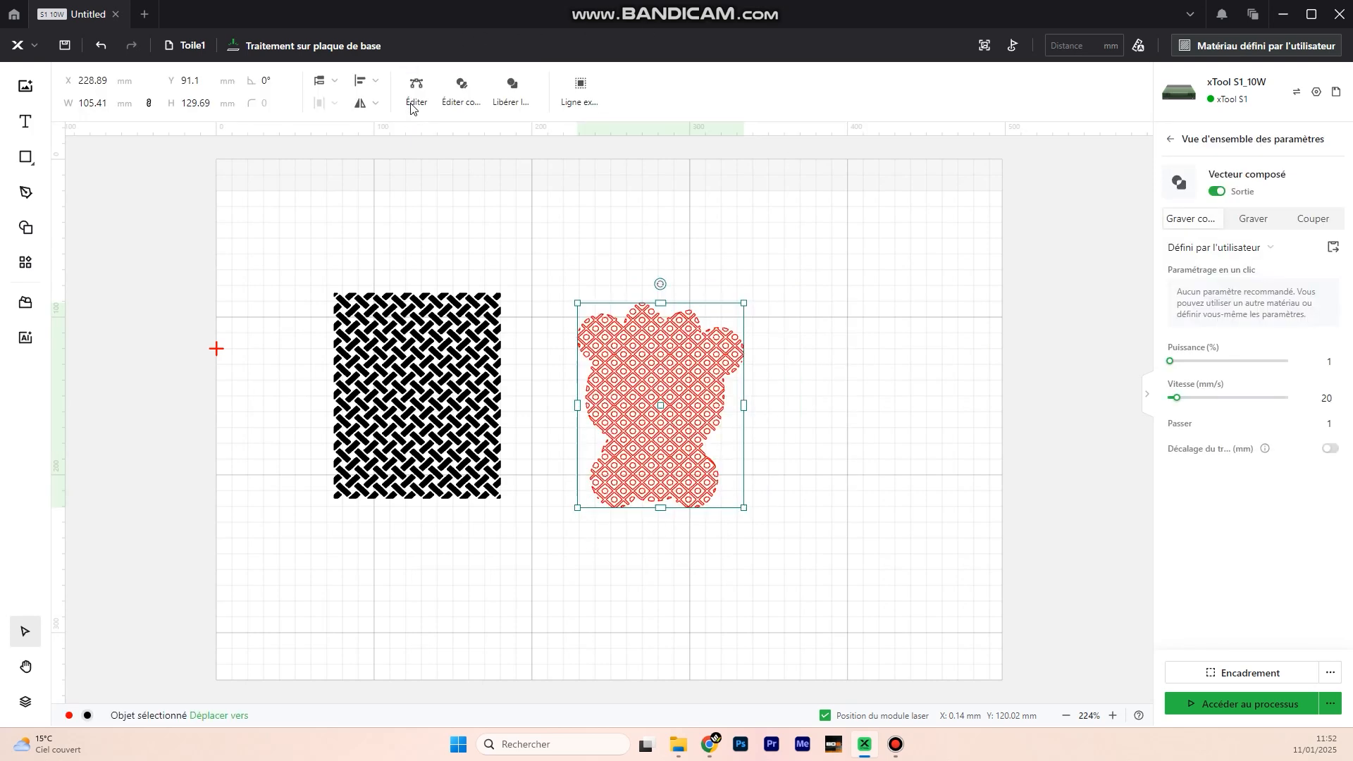
click(837, 263)
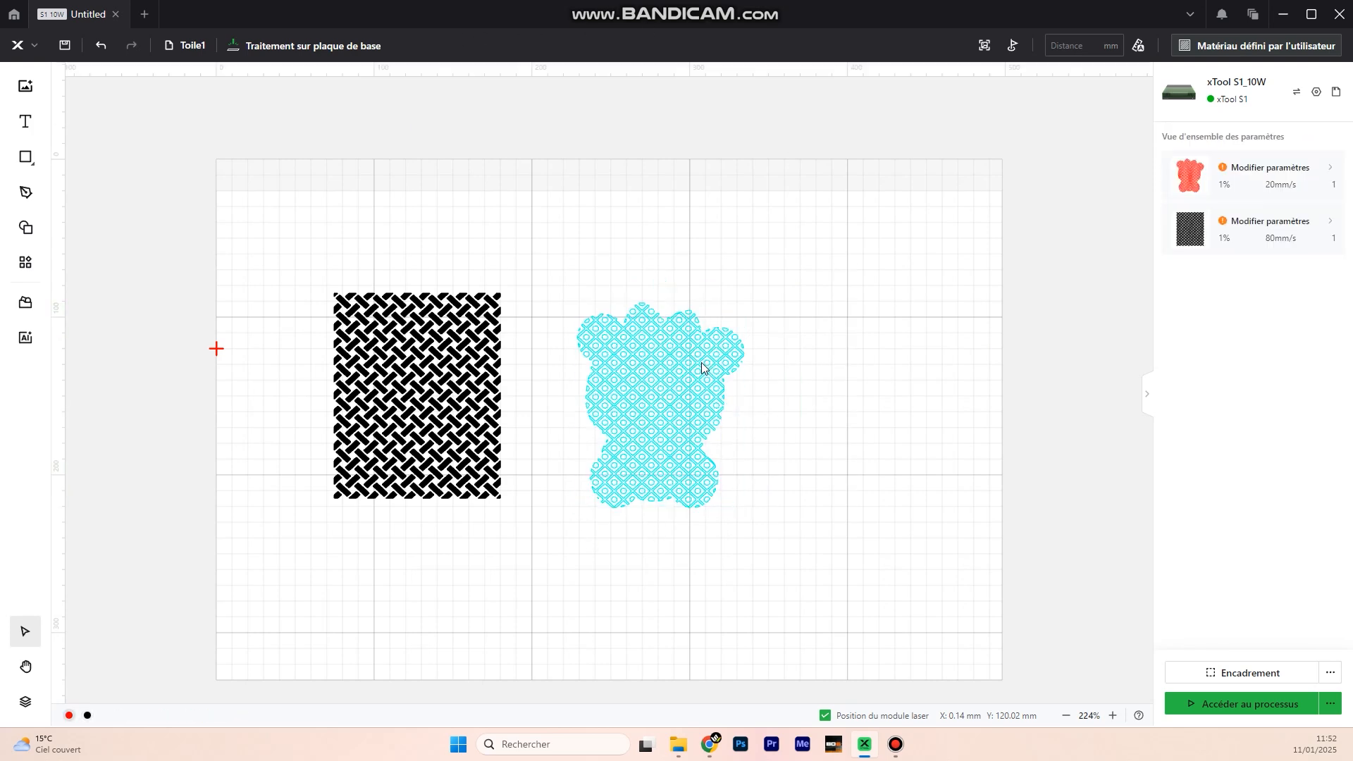
drag(576, 352, 659, 289)
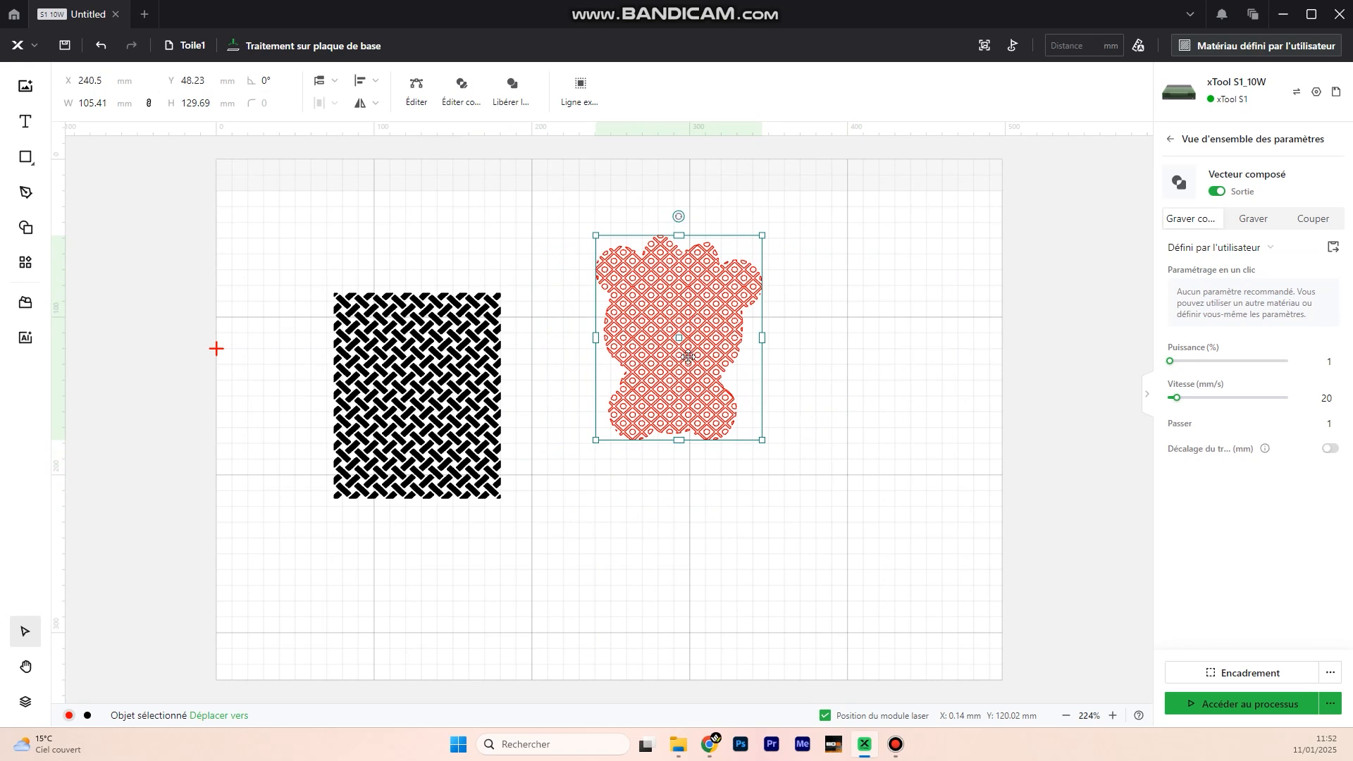
drag(689, 332, 688, 362)
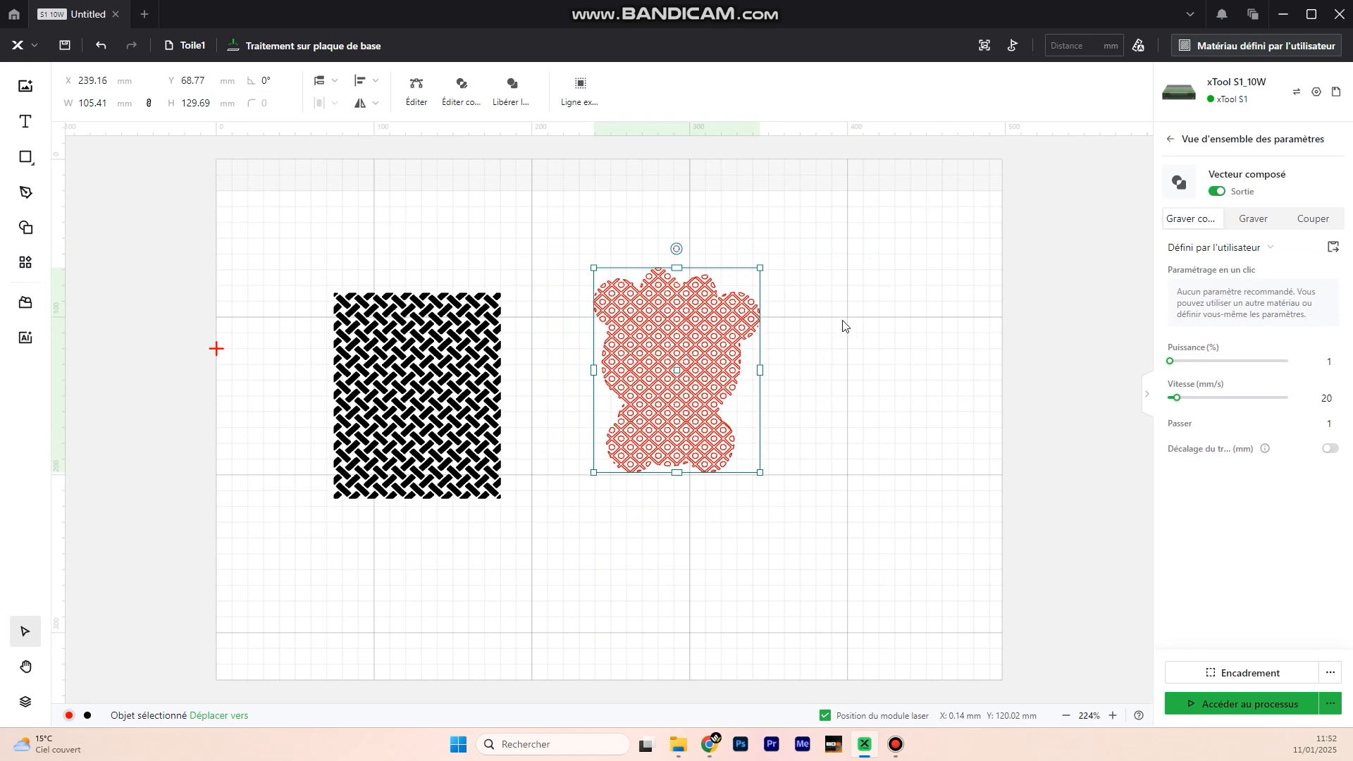
click(582, 86)
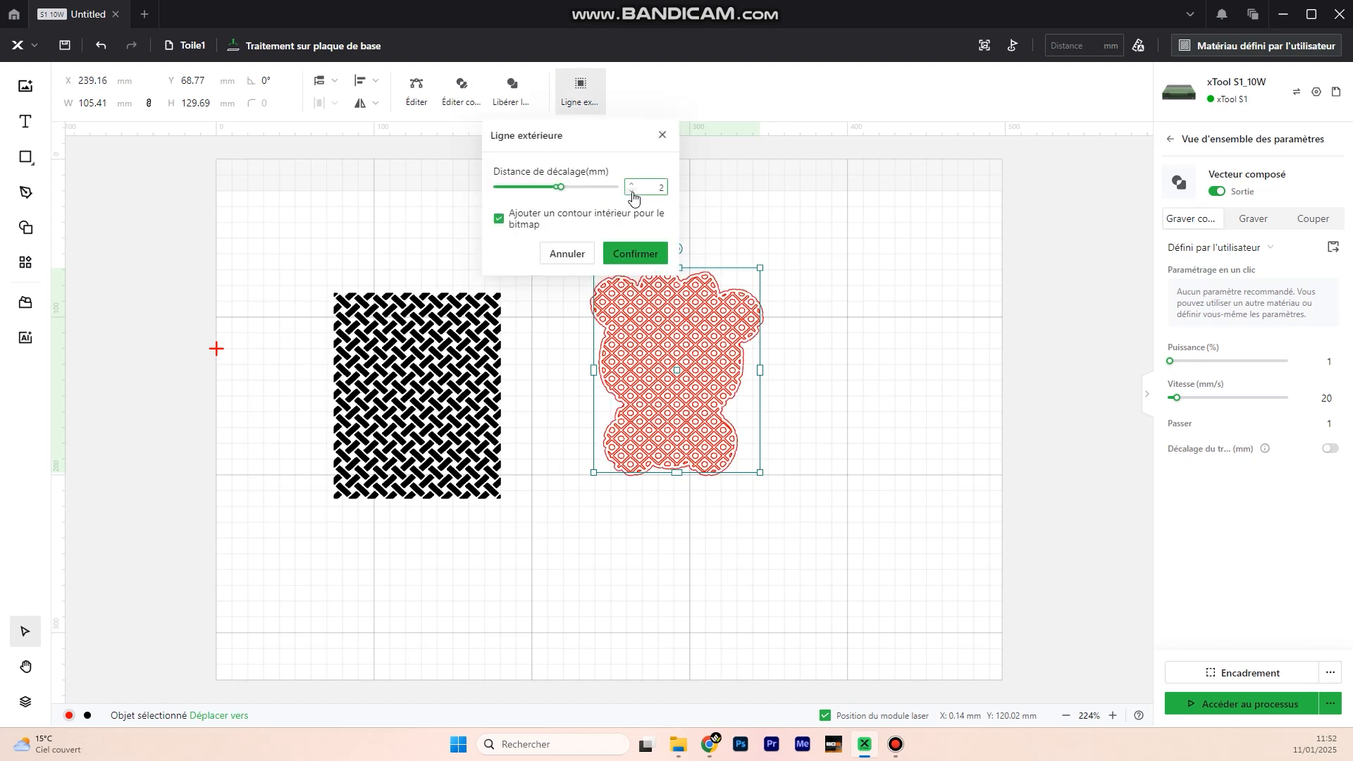
click(632, 192)
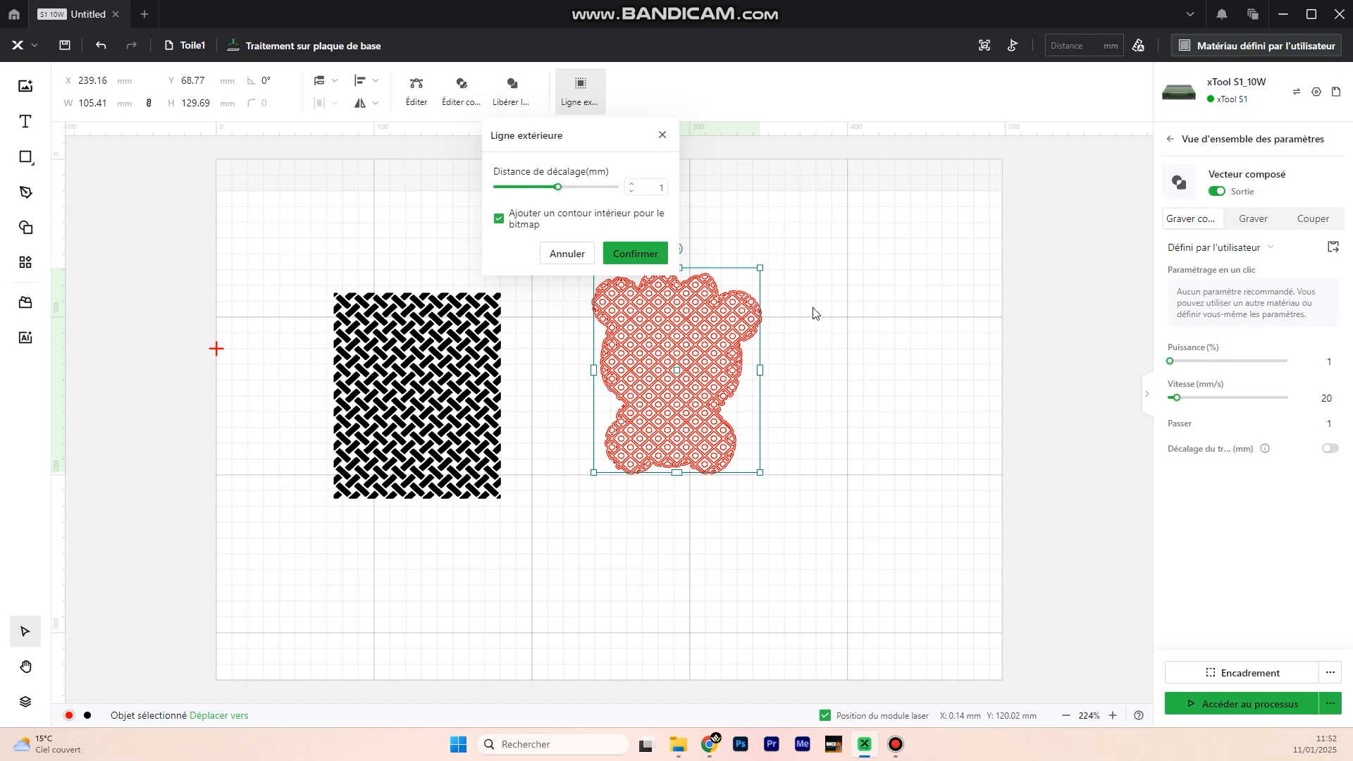
click(566, 254)
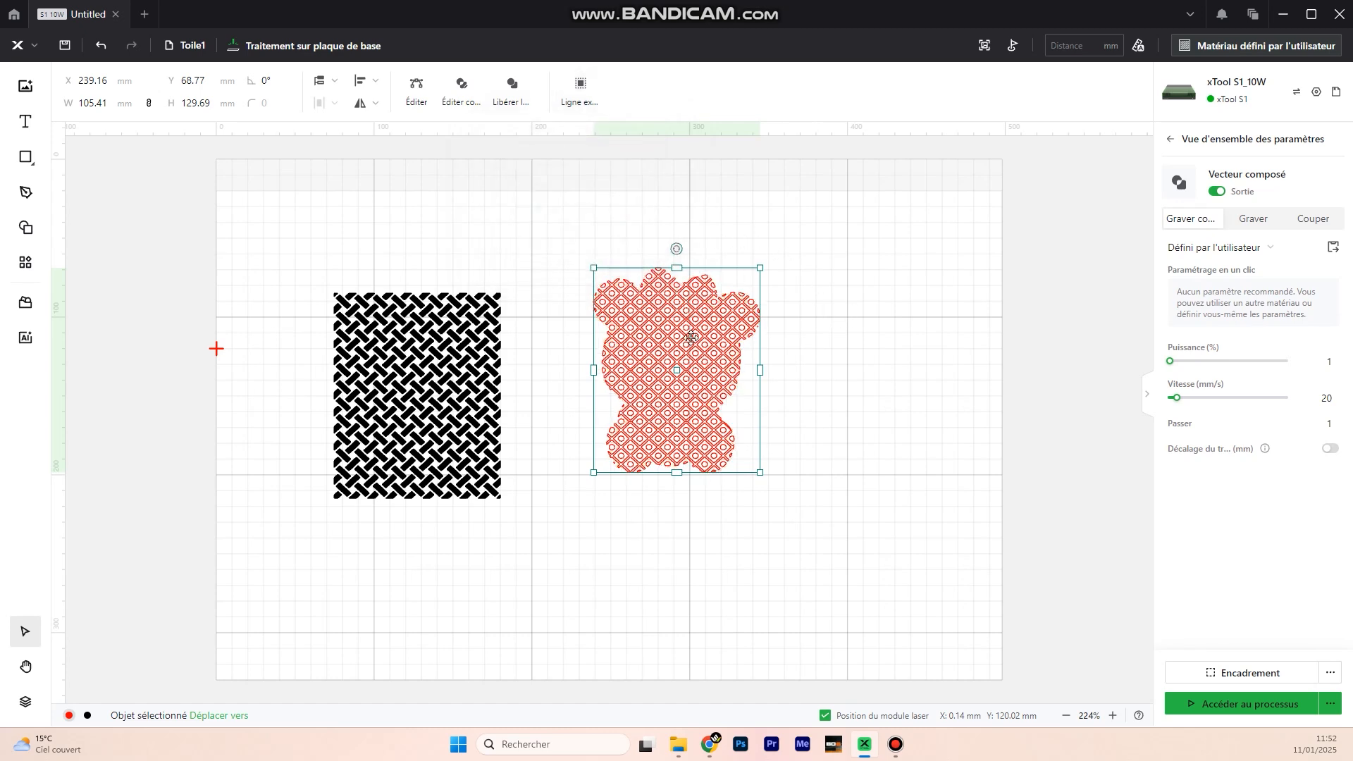
- Undo the moves of the cropped shape and the intersection of the pattern with the bear outline
drag(702, 319, 730, 322)
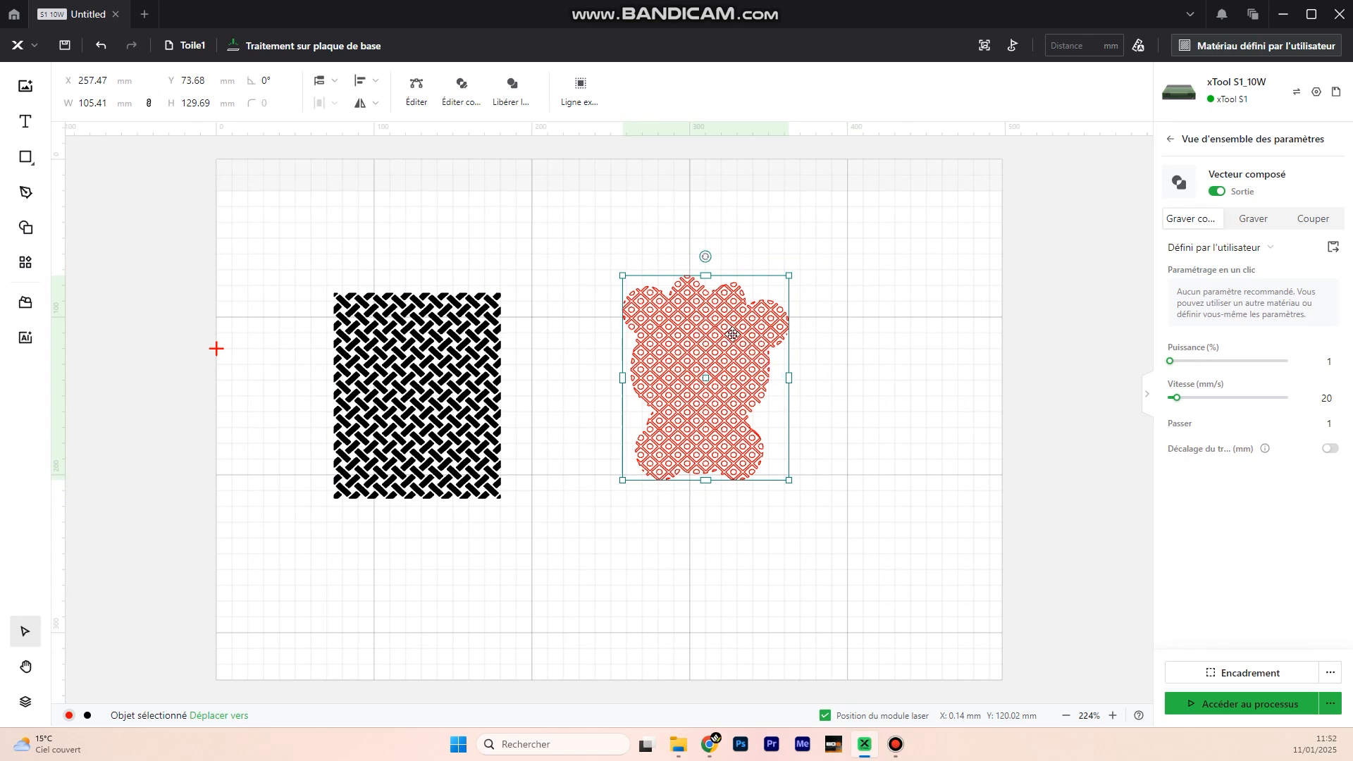
key(ctrl+z)
key(ctrl+z)
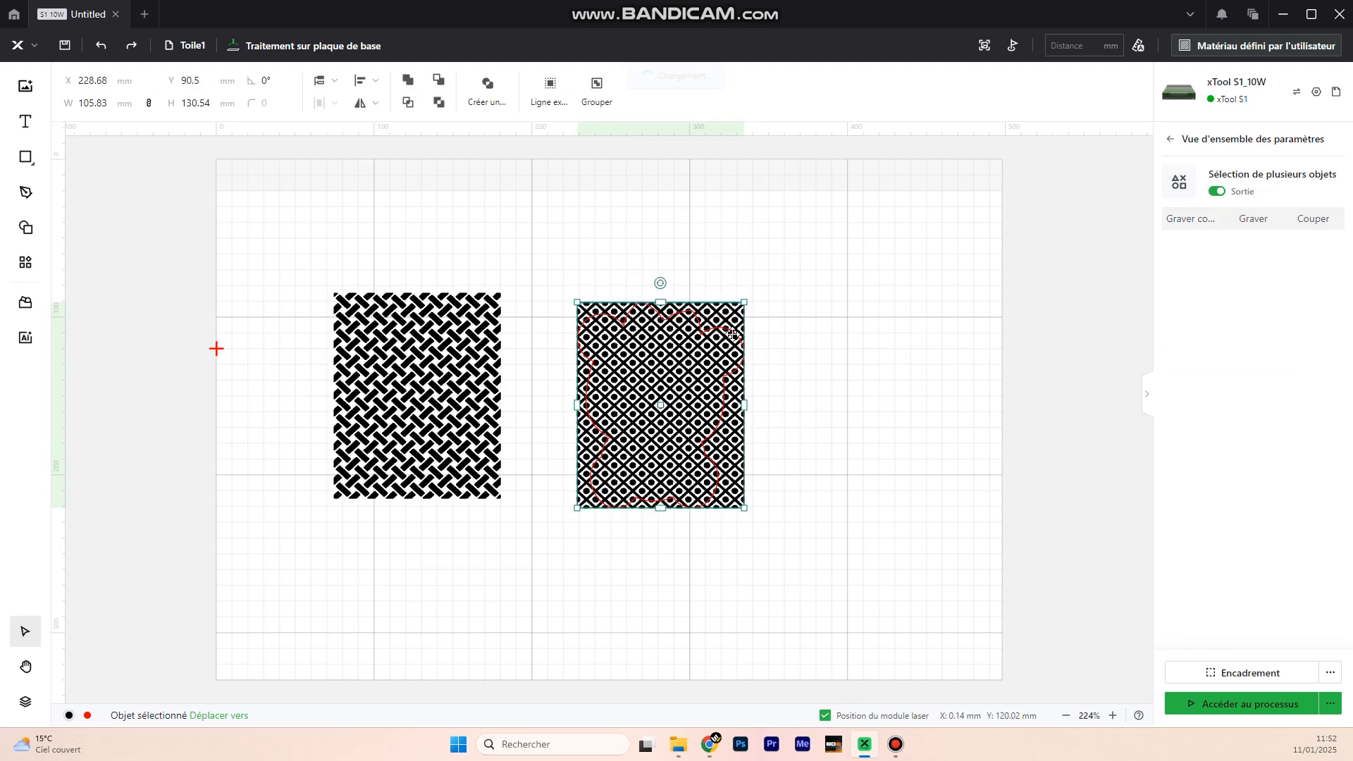
key(ctrl+z)
- Move the pattern and bear outline together to about X 240, Y 94 mm and select only the outline
drag(659, 316, 676, 321)
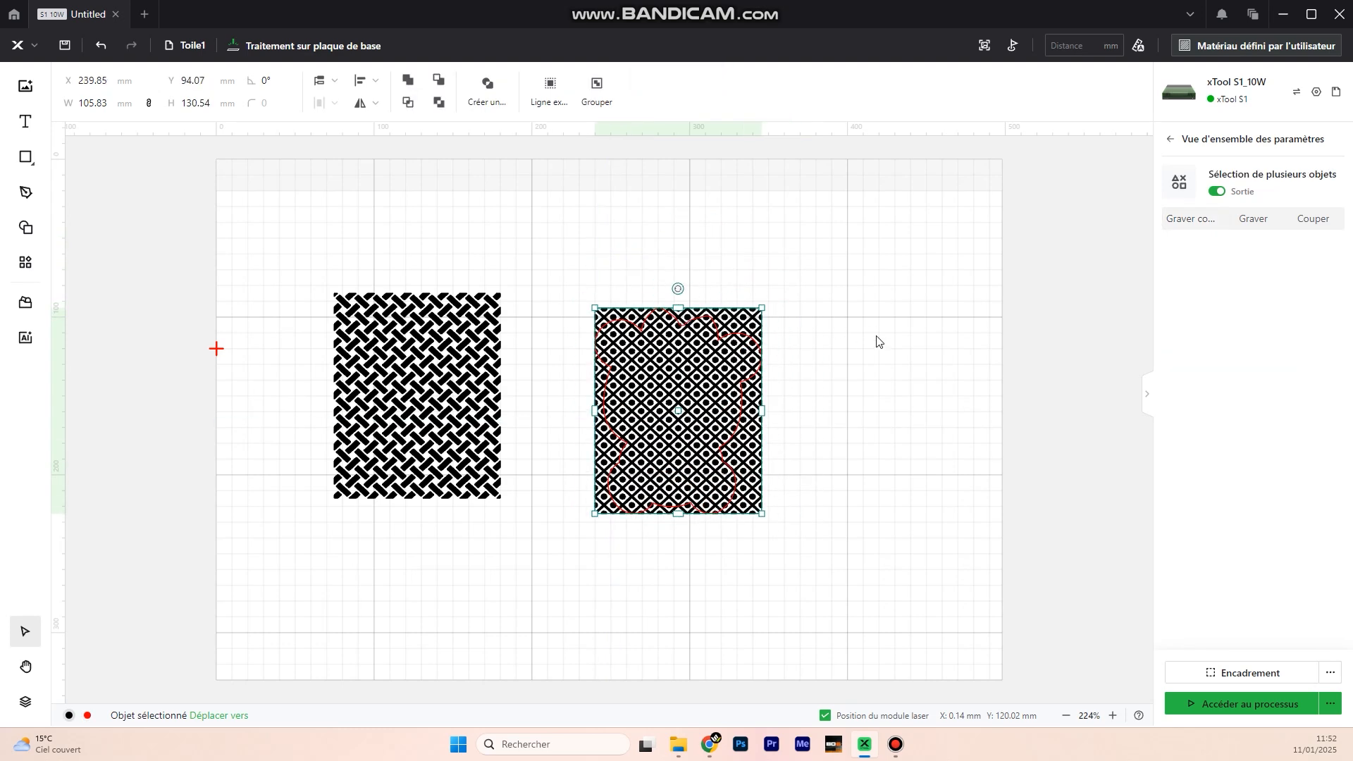
click(876, 342)
click(745, 367)
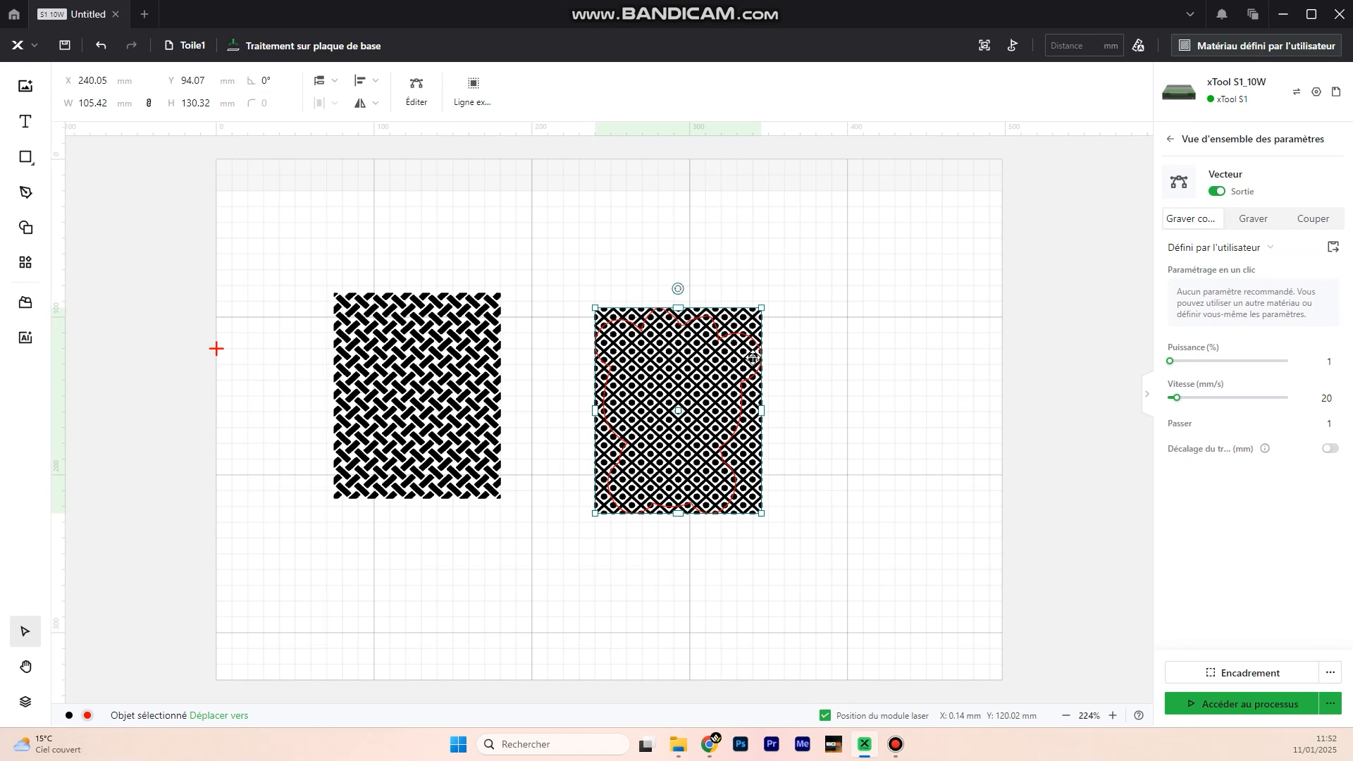
- Move the bear outline partly off the lattice-and-dot pattern and paste a copy of it in the empty area beside it
drag(751, 352, 884, 360)
right_click(884, 360)
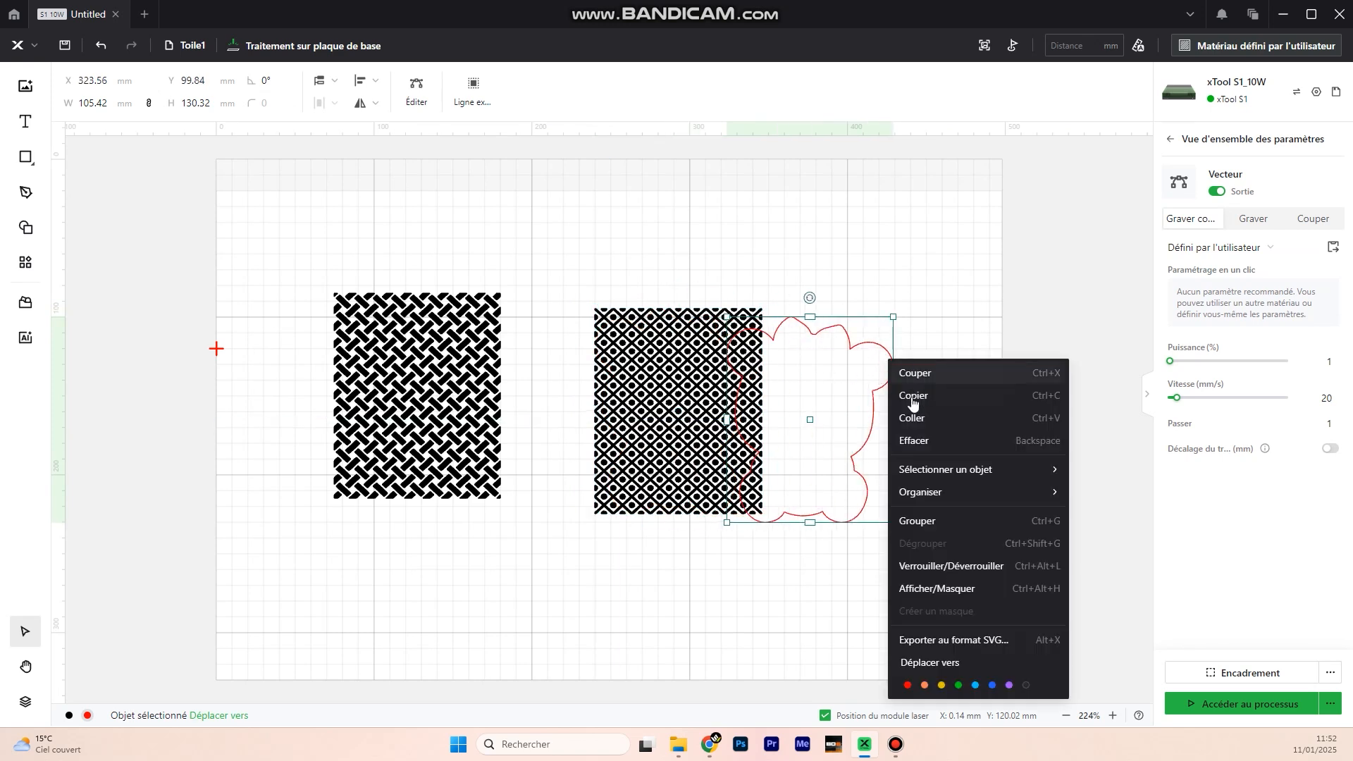
click(918, 398)
right_click(961, 275)
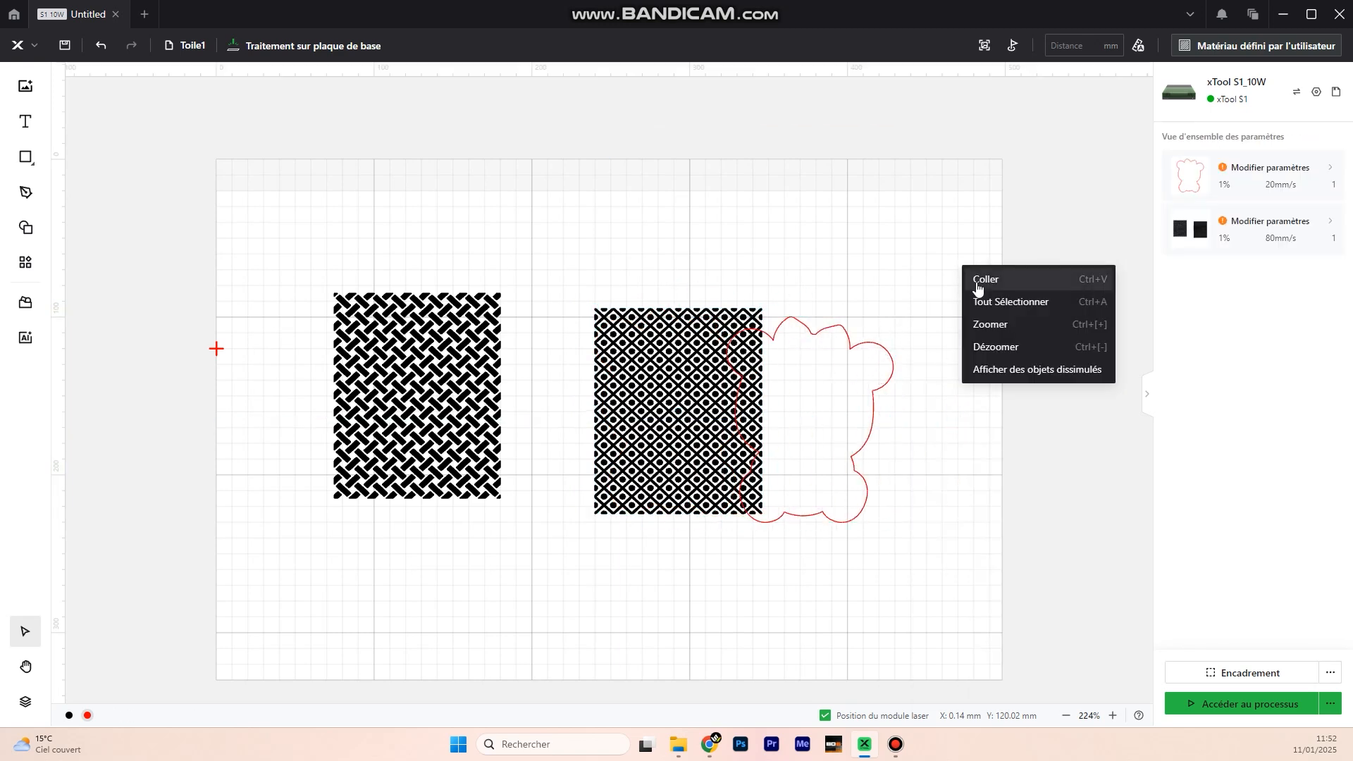
click(986, 281)
- Move the original bear outline back onto the lattice-and-dot pattern so it fits within the pattern's bounds
click(873, 378)
drag(873, 378, 742, 364)
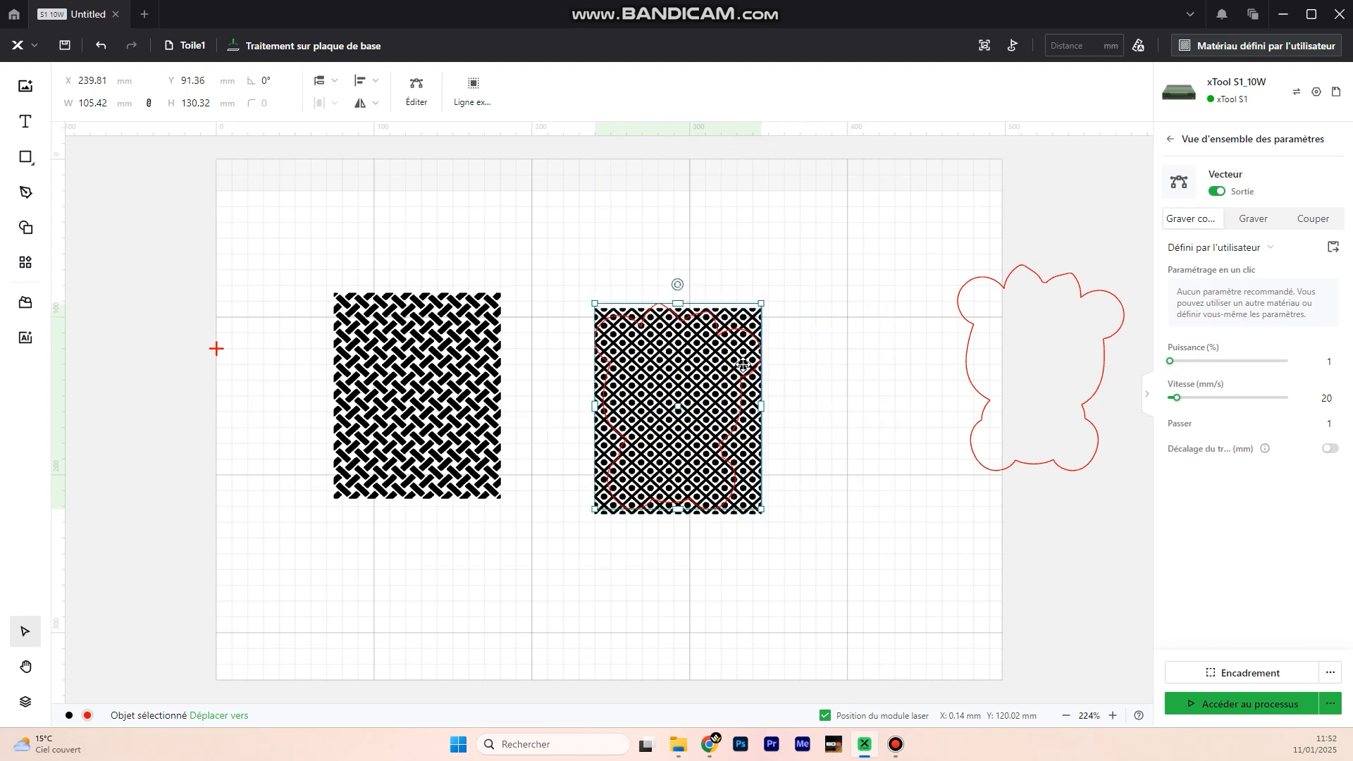
drag(728, 374, 728, 380)
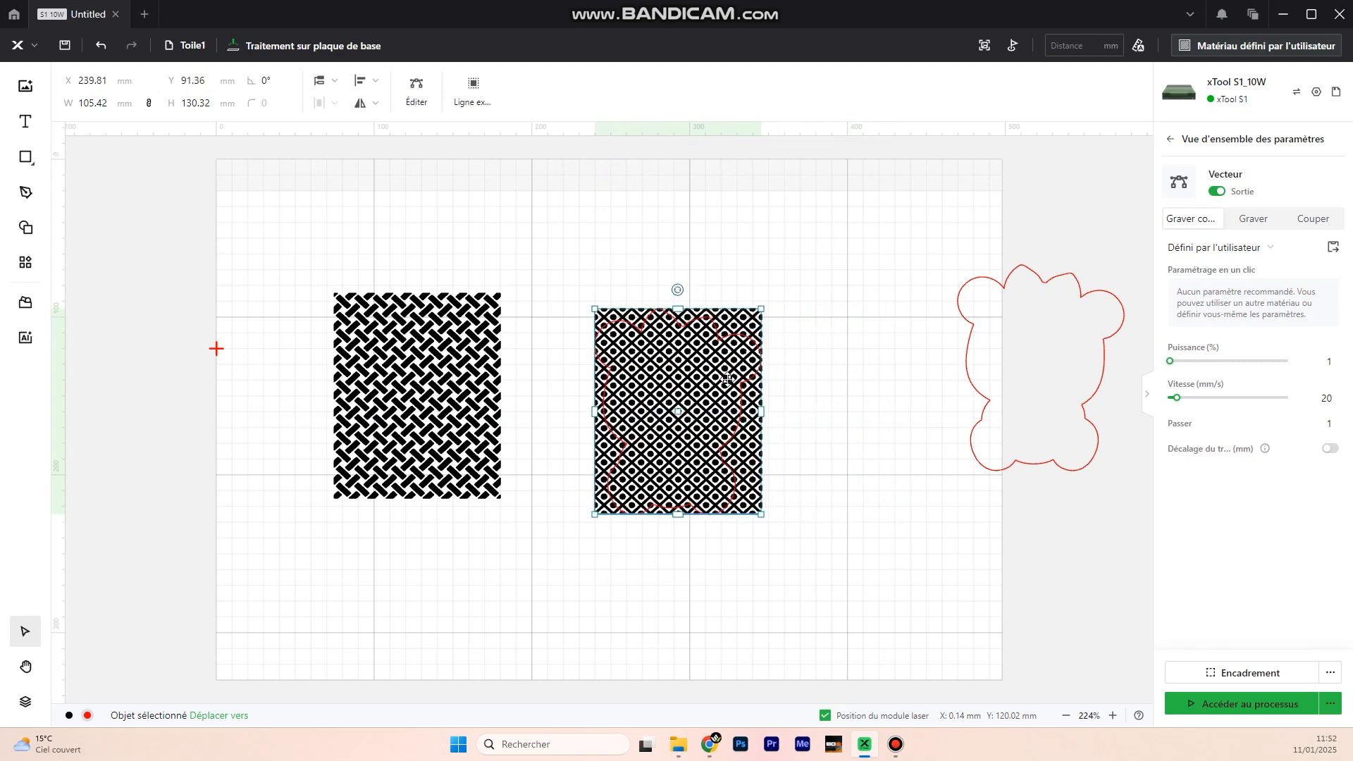
- Intersect the pattern with the original bear outline and place the copied outline over the cropped shape
drag(812, 255, 576, 488)
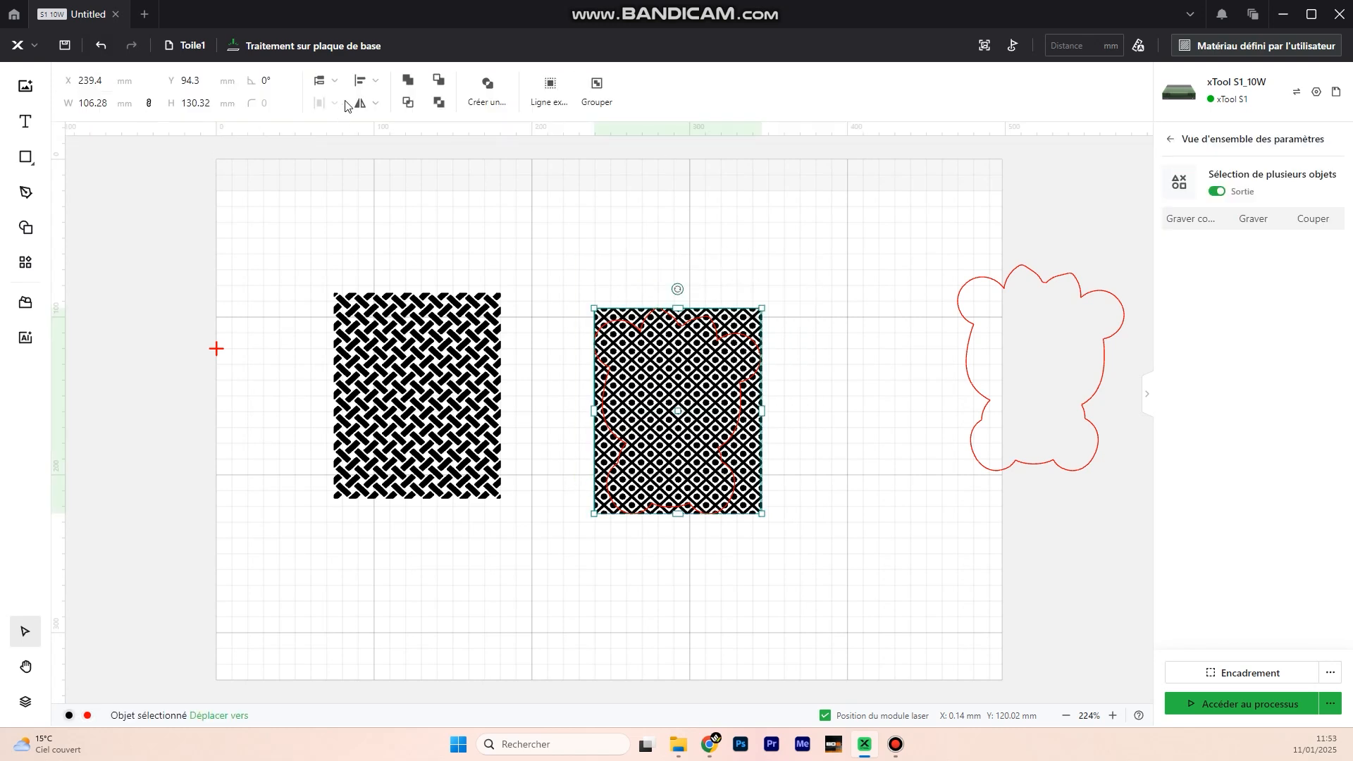
click(408, 104)
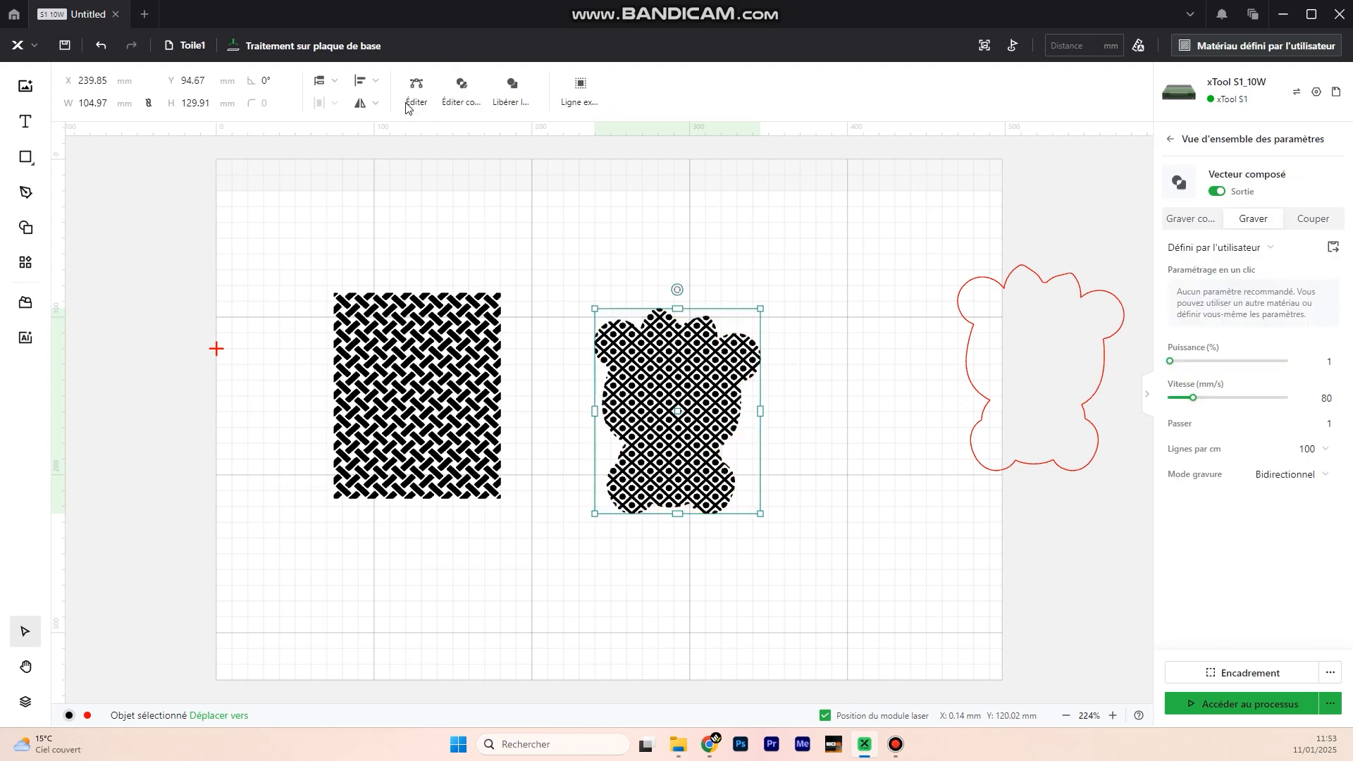
drag(1016, 389, 656, 425)
click(798, 485)
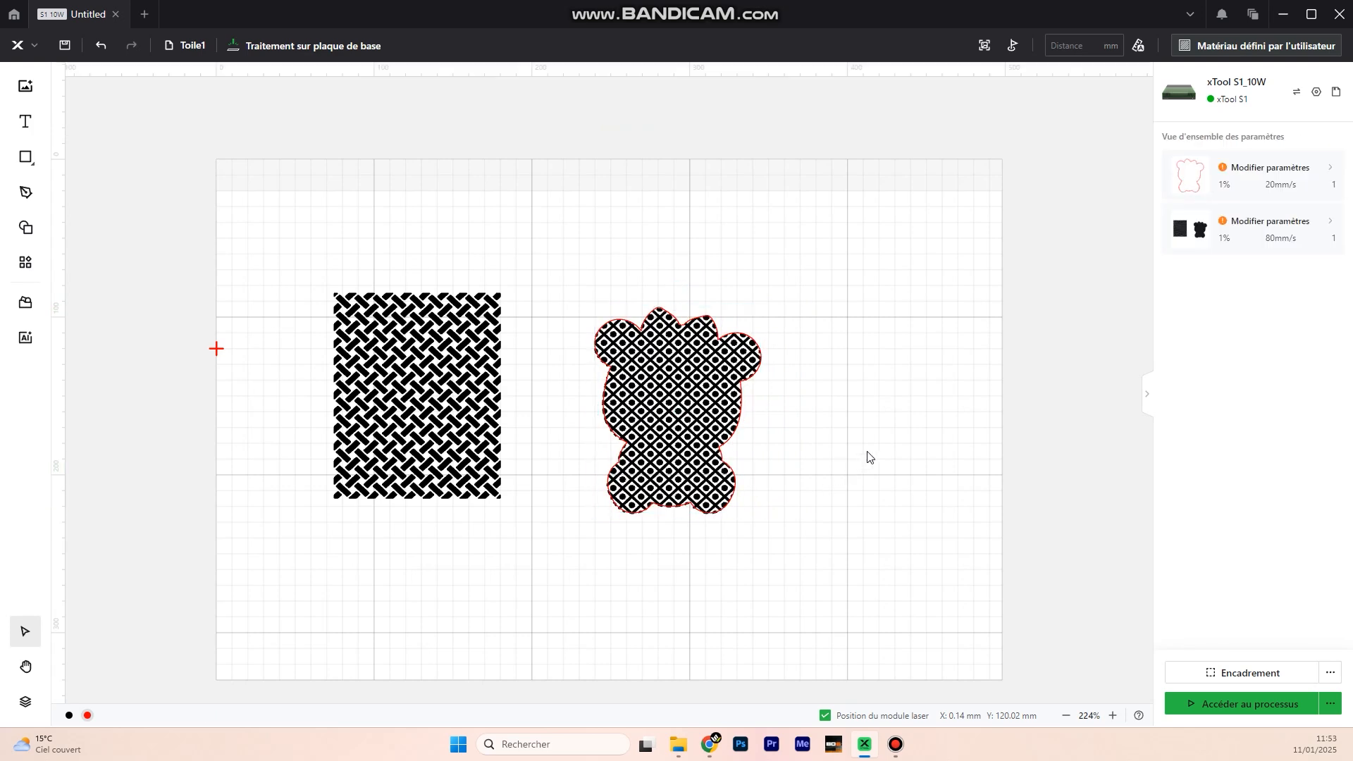
- Set the processing type of both the cropped pattern and the red bear outline to cutting (Couper)
click(704, 413)
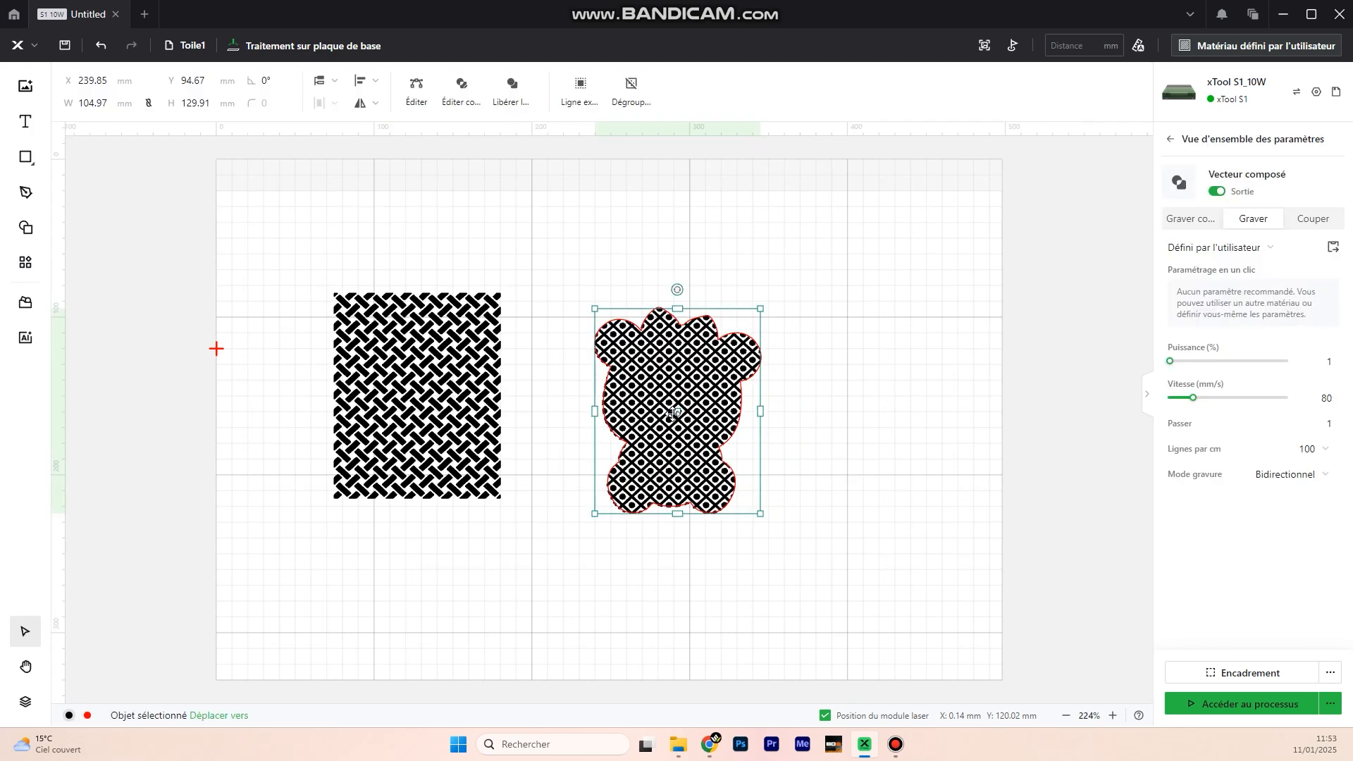
click(1311, 221)
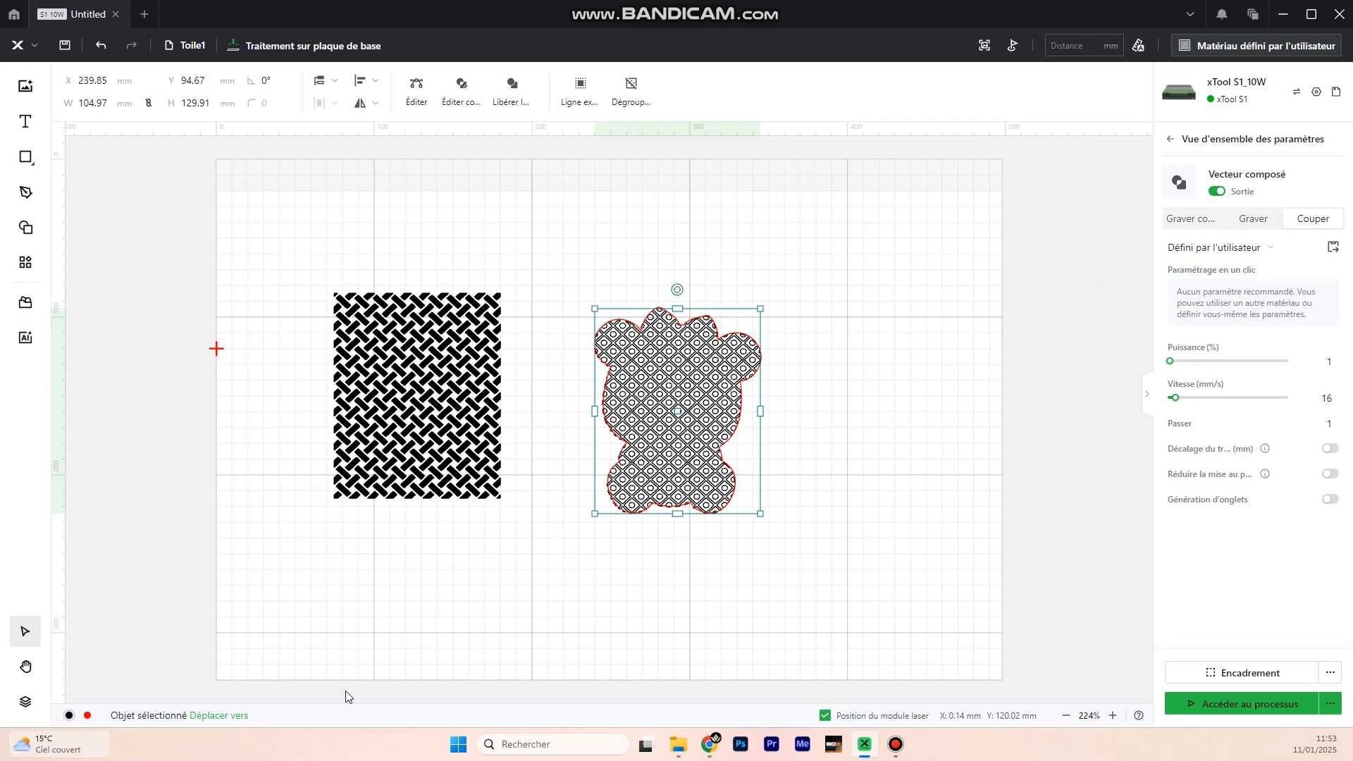
click(87, 716)
click(1314, 219)
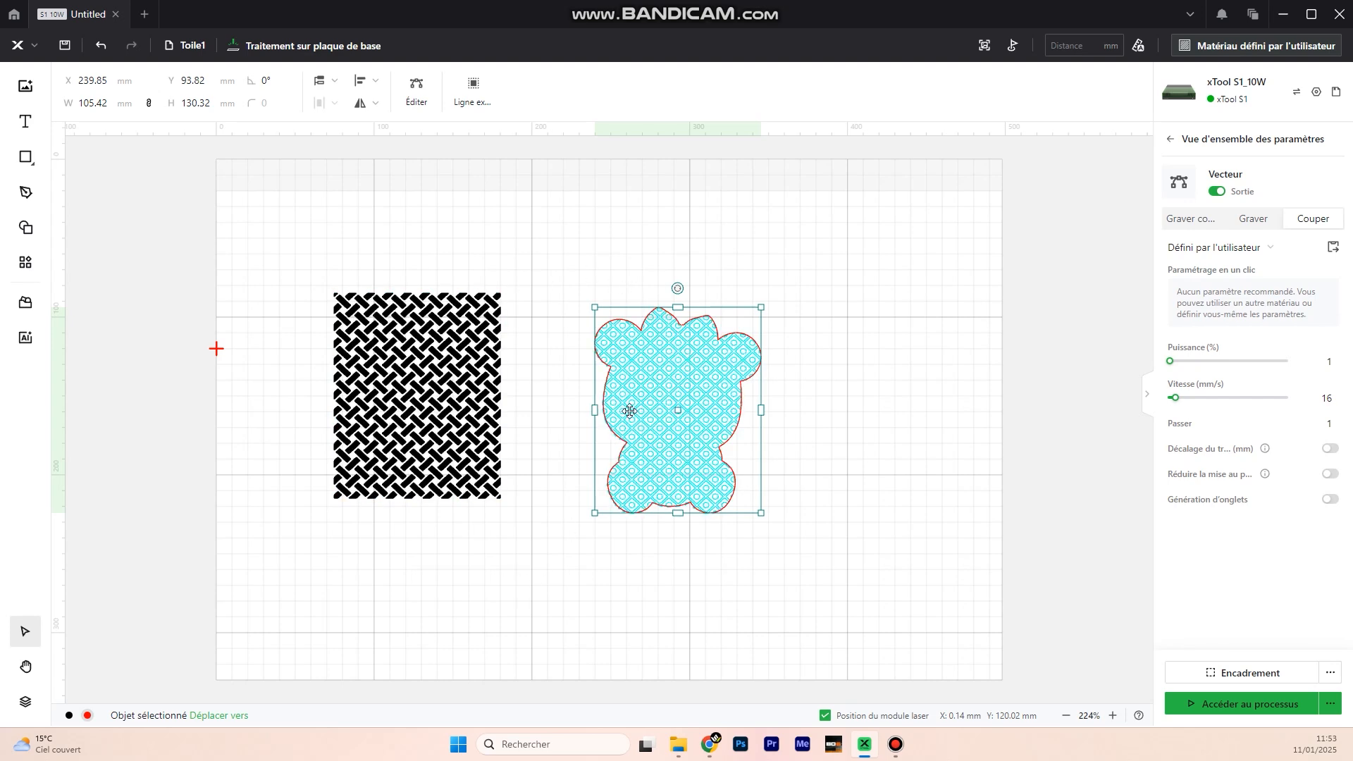
- Nudge the cropped pattern in small increments to X 240.35, Y 93.97 mm to align it with the red bear outline
scroll(623, 383, up, 5)
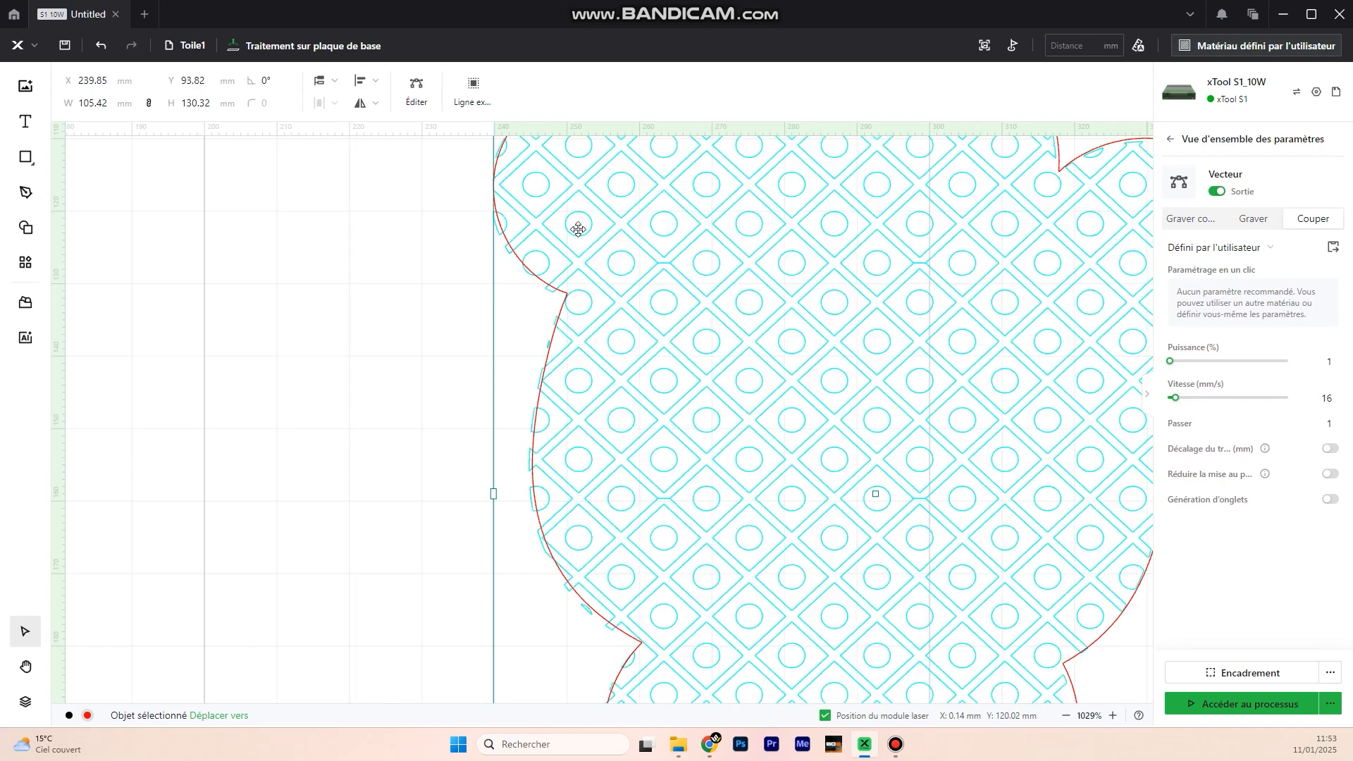
click(550, 284)
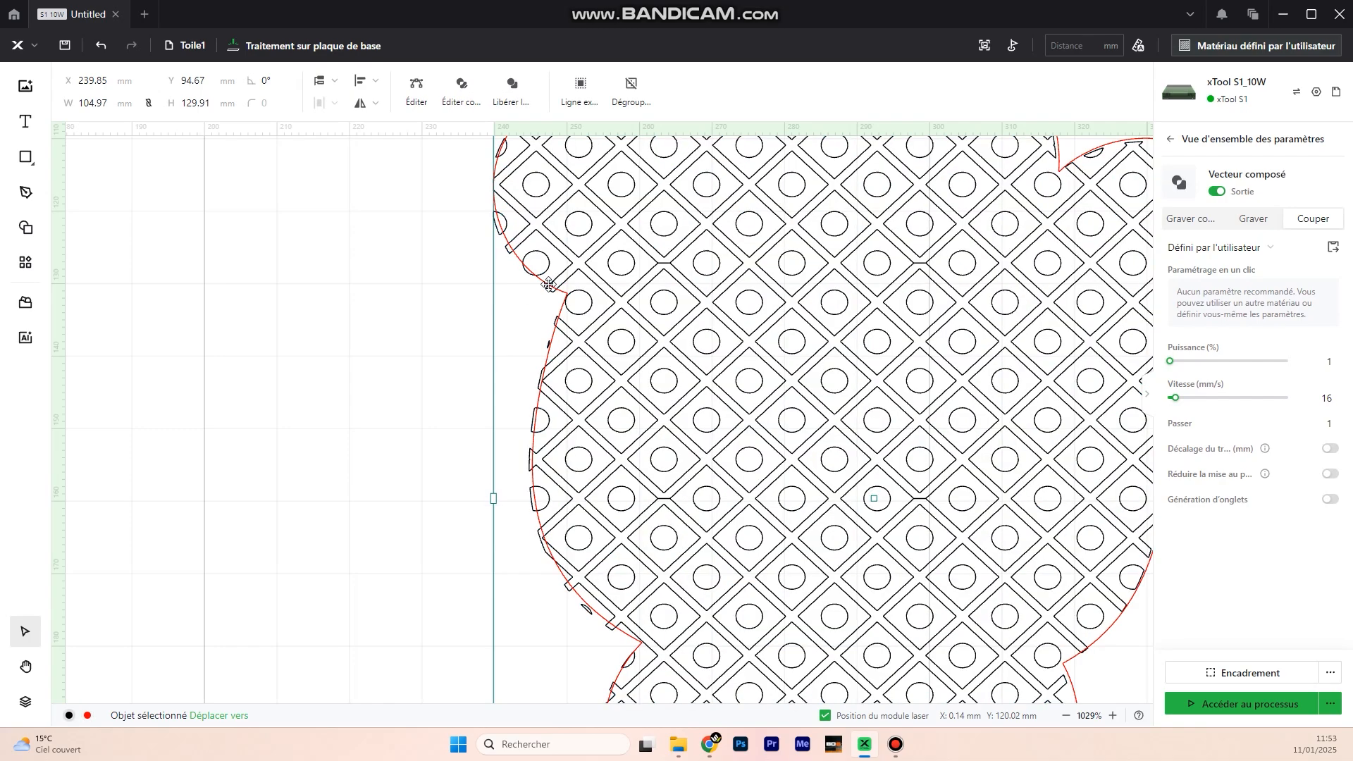
key(Right)
key(Right)
key(Right)
key(Right)
key(Right)
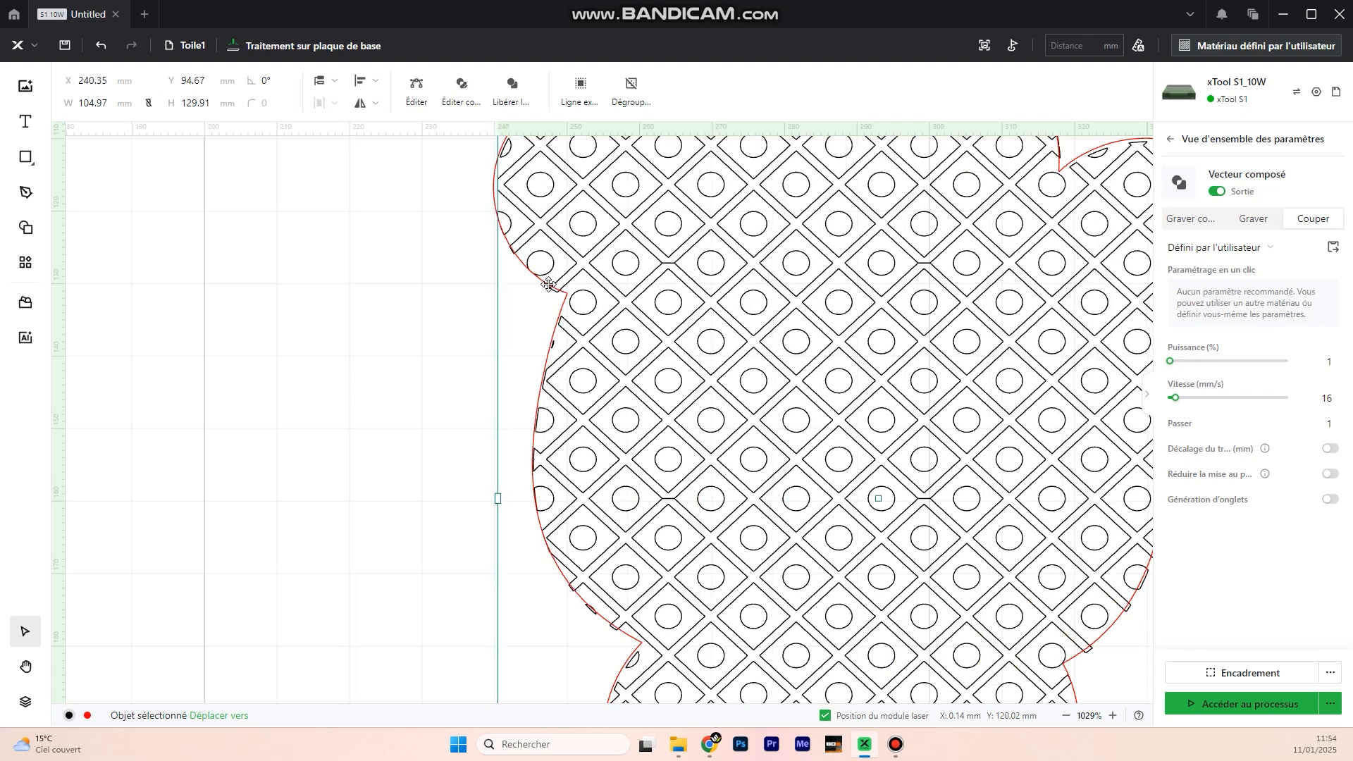
key(Right)
key(Up)
key(Up)
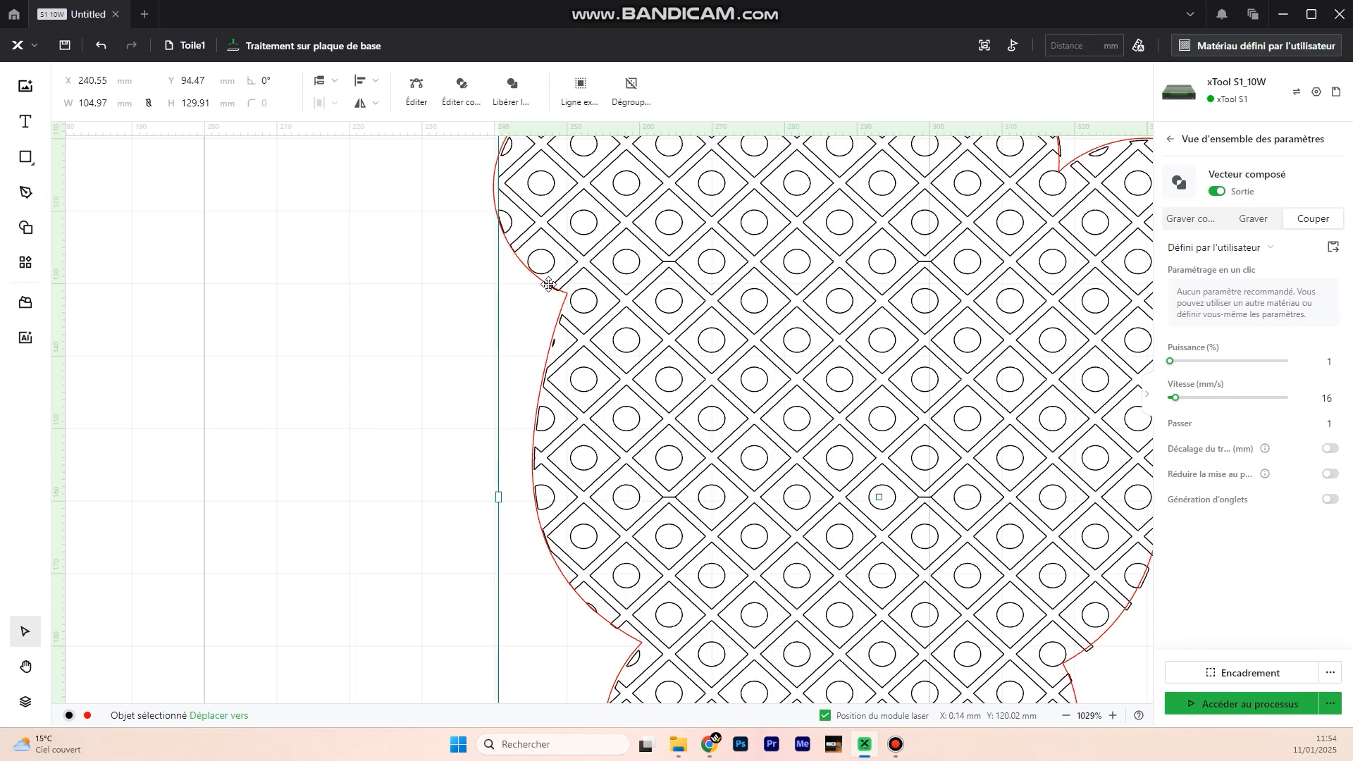
key(Left)
key(Left)
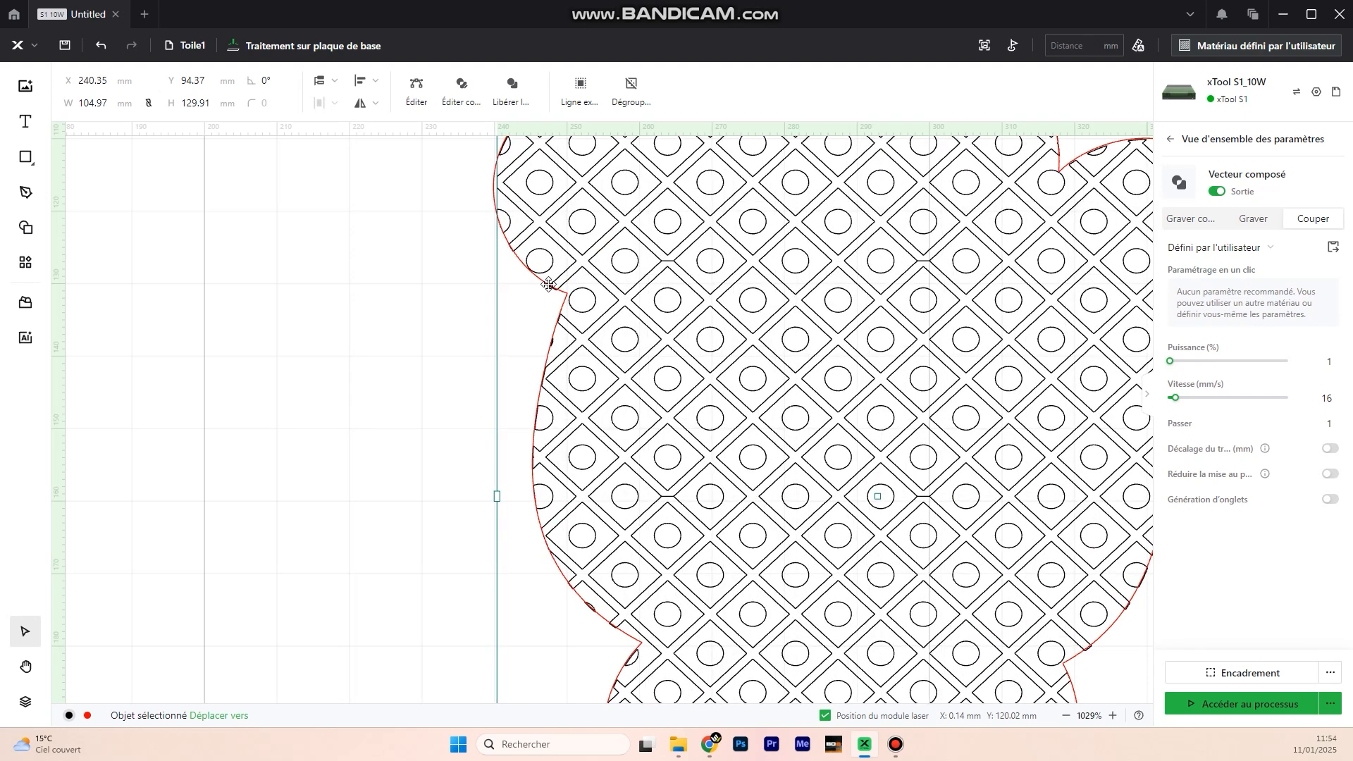
key(Up)
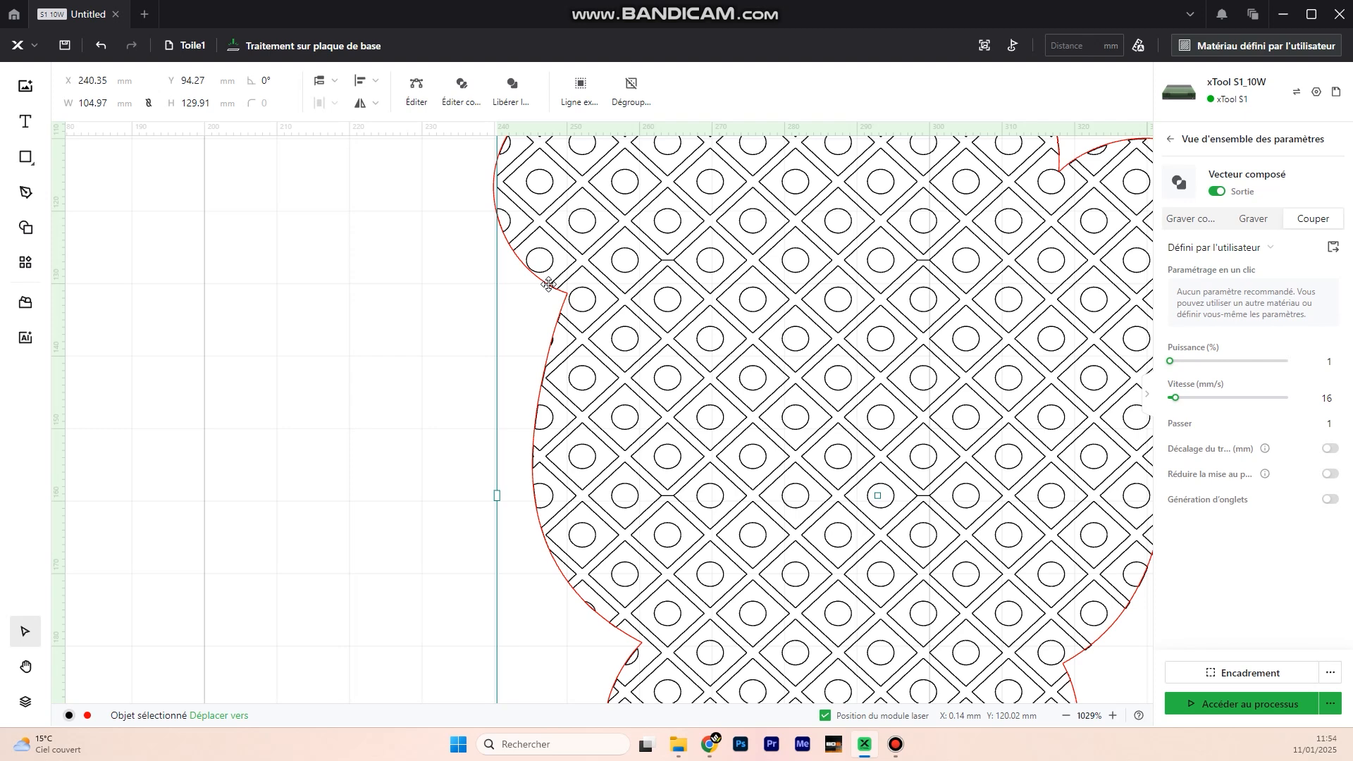
key(Left)
key(Left)
key(Left)
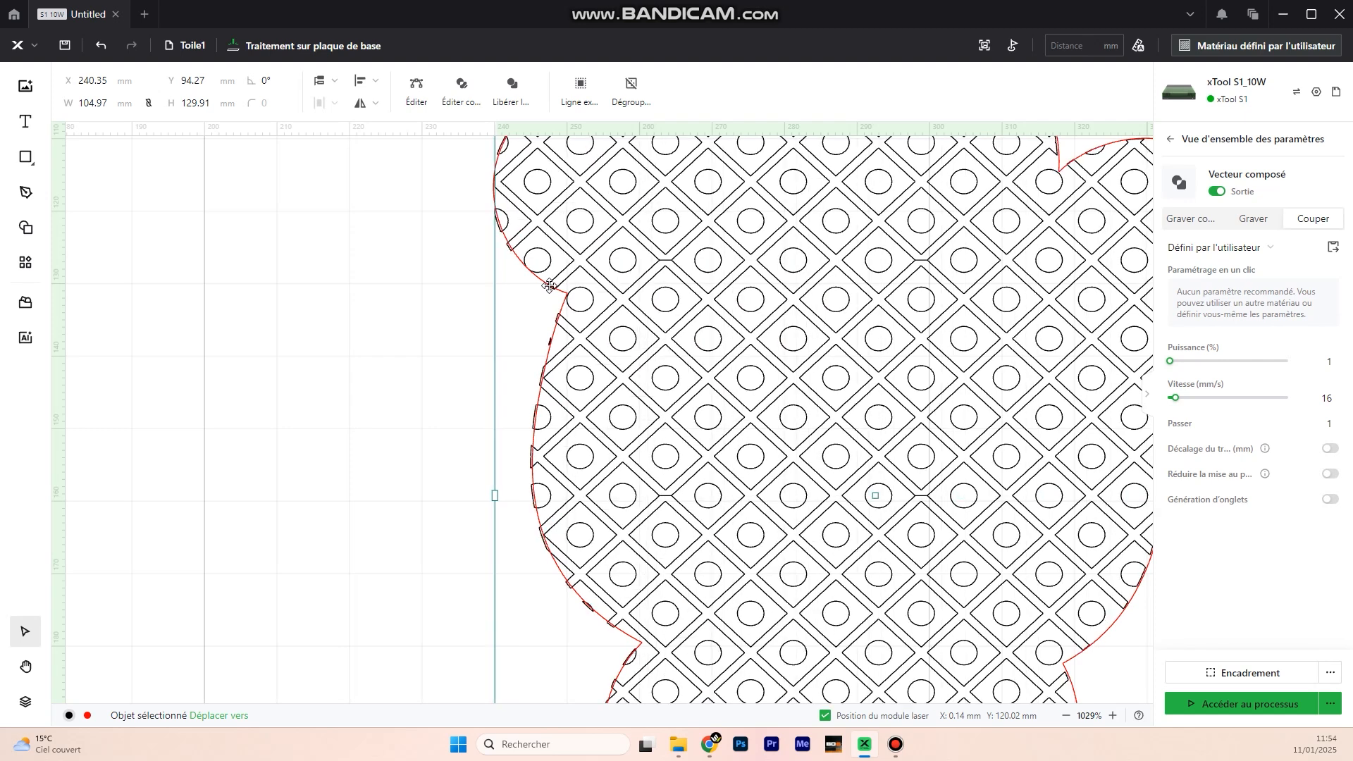
key(Up)
key(Up)
key(Up)
key(Up)
key(Up)
key(Up)
key(Down)
key(Down)
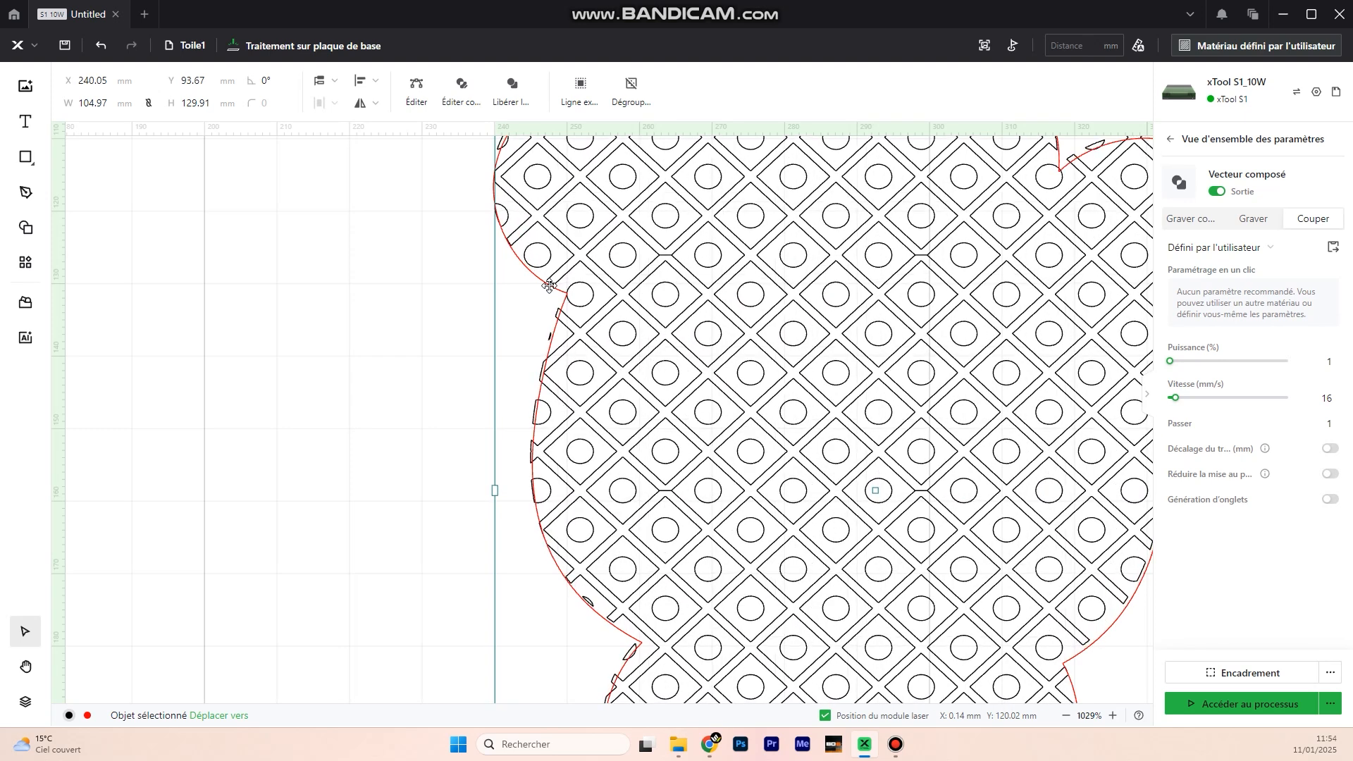
key(Down)
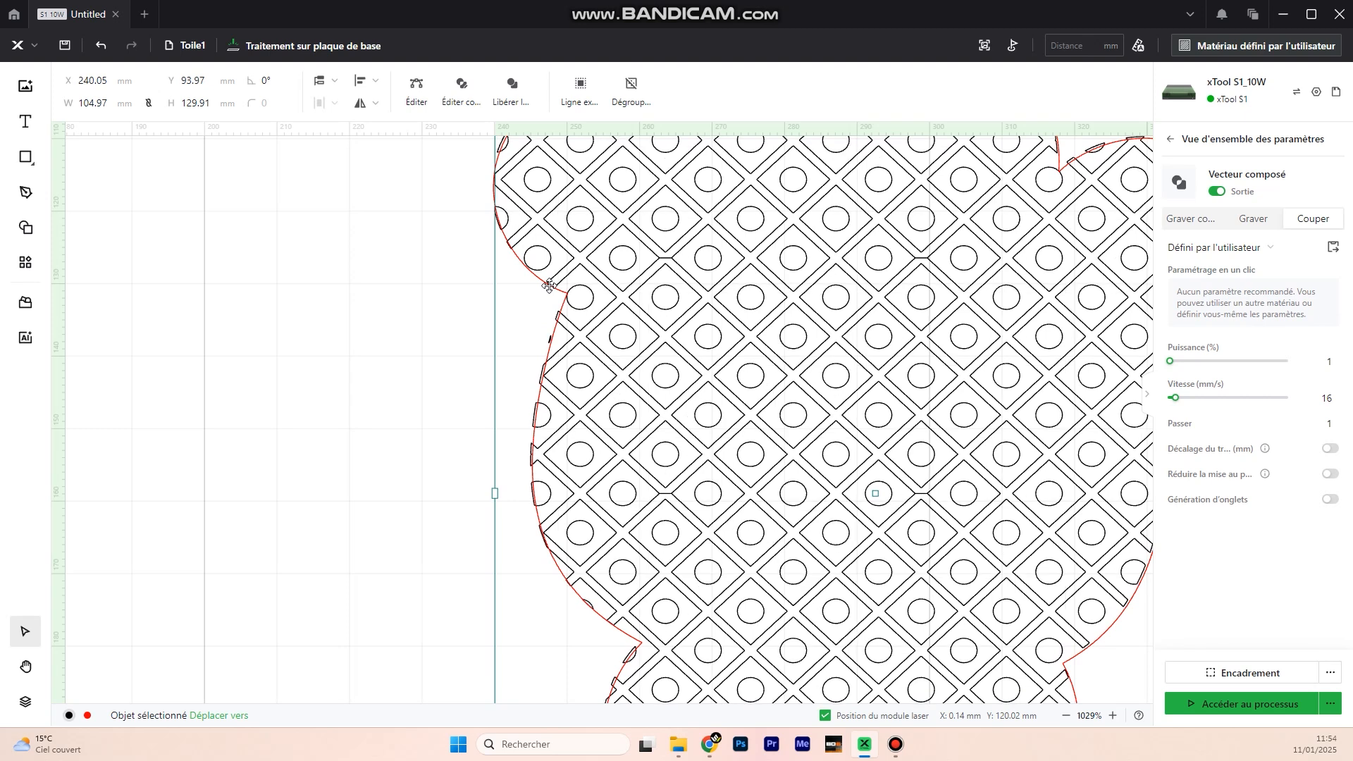
key(Right)
key(Right)
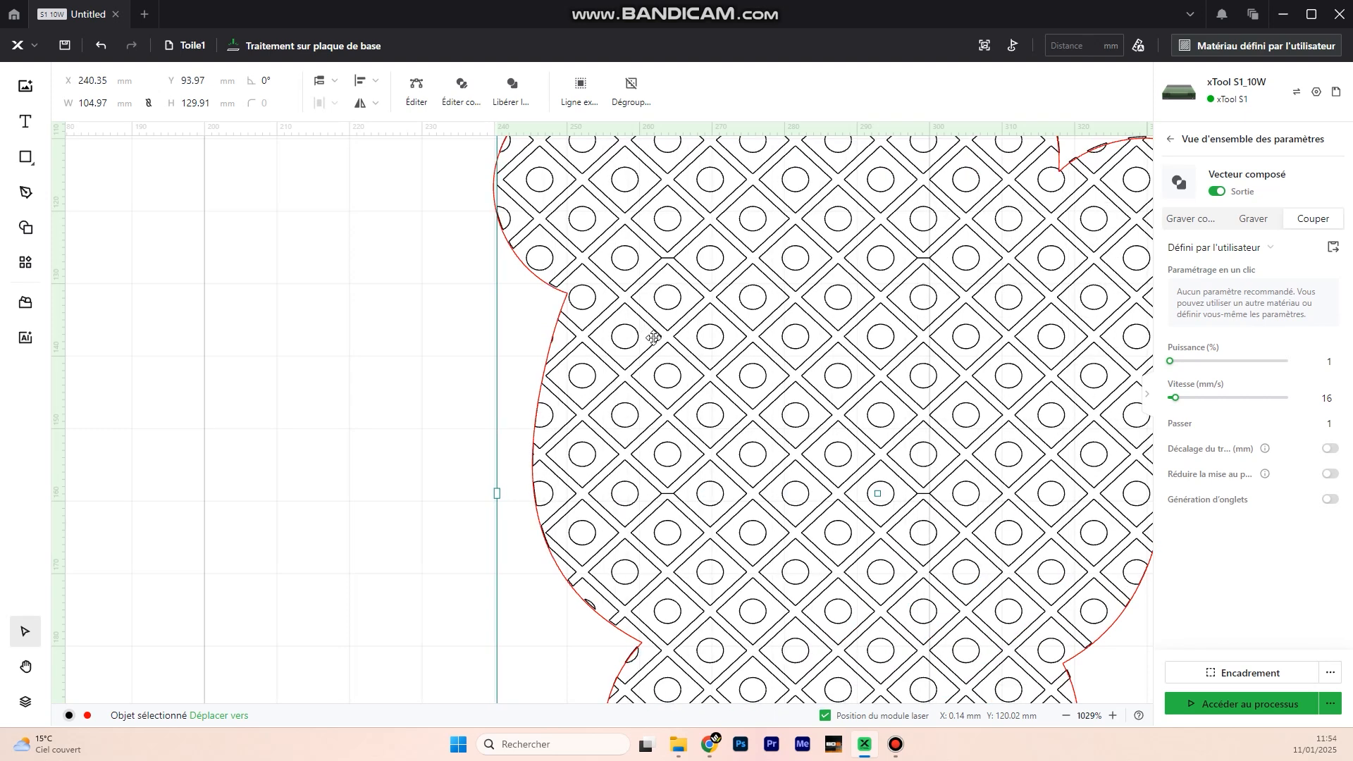
- Fine-tune the cropped pattern's position to X 240.25, Y 94.27 mm, checking its fit along the bear outline's edges
scroll(655, 338, down, 5)
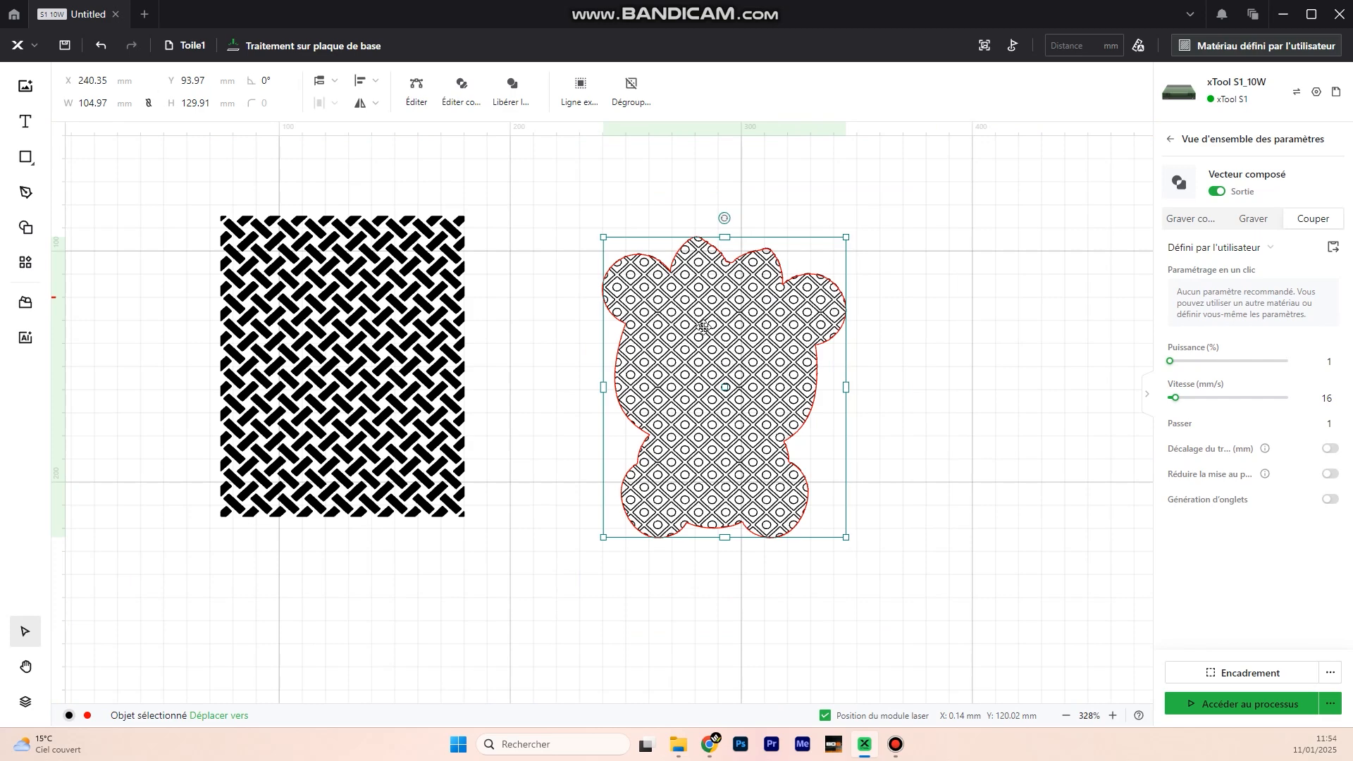
drag(945, 301, 888, 302)
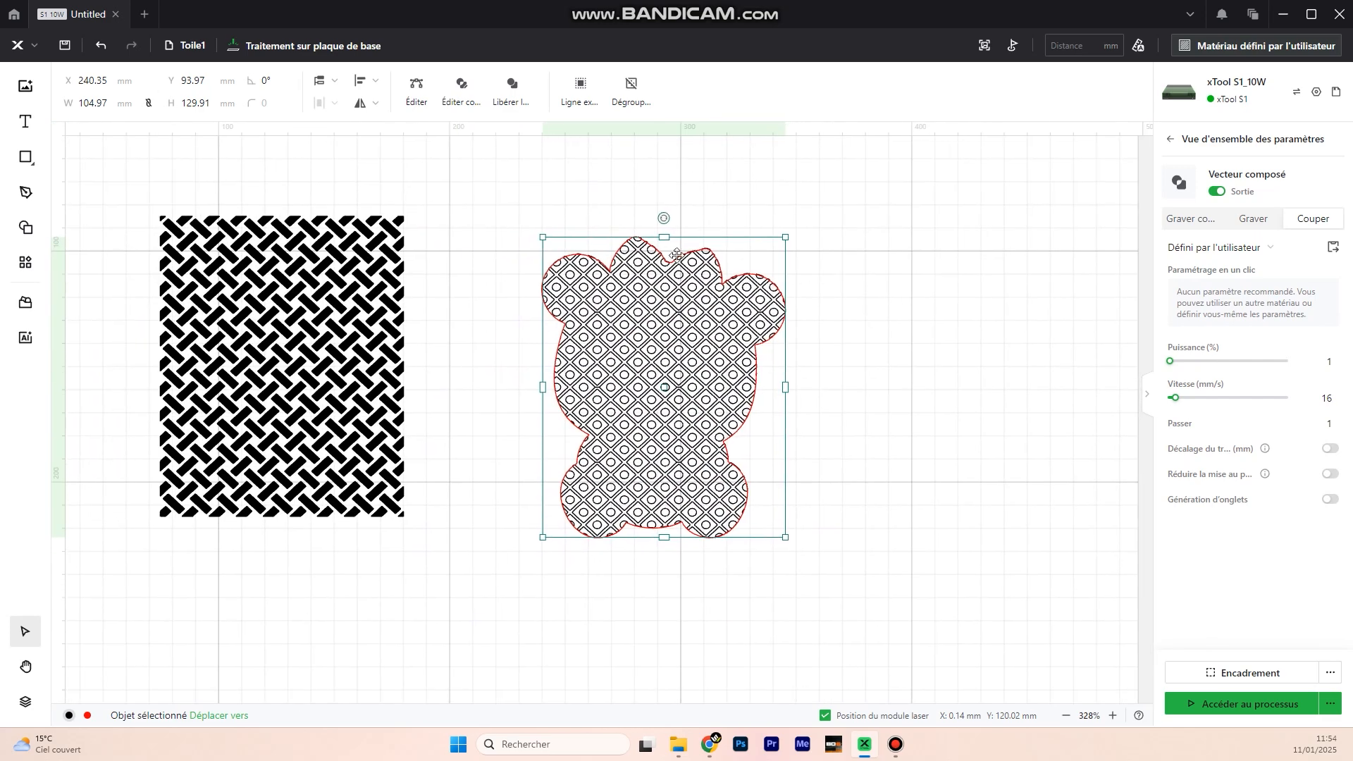
scroll(673, 253, up, 5)
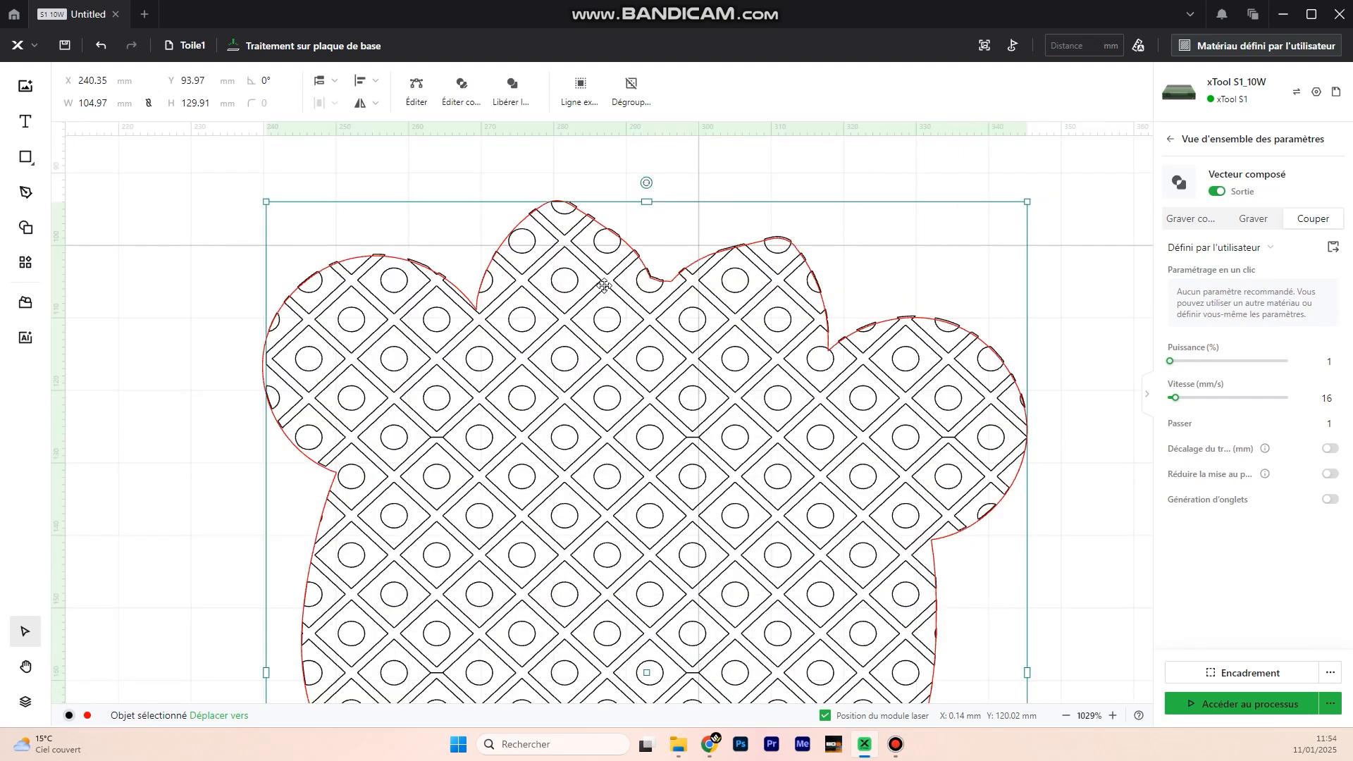
key(Down)
key(Down)
key(Down)
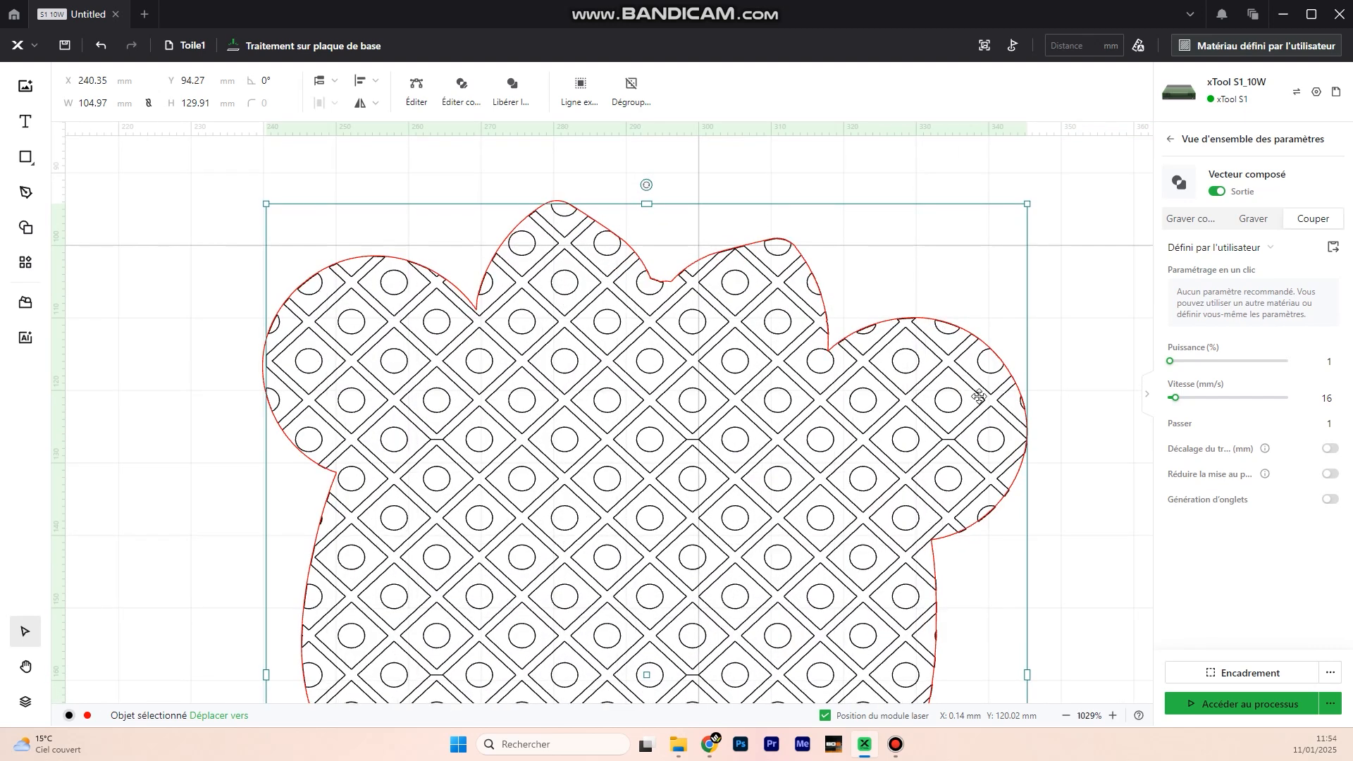
scroll(1008, 459, down, 8)
scroll(916, 342, up, 3)
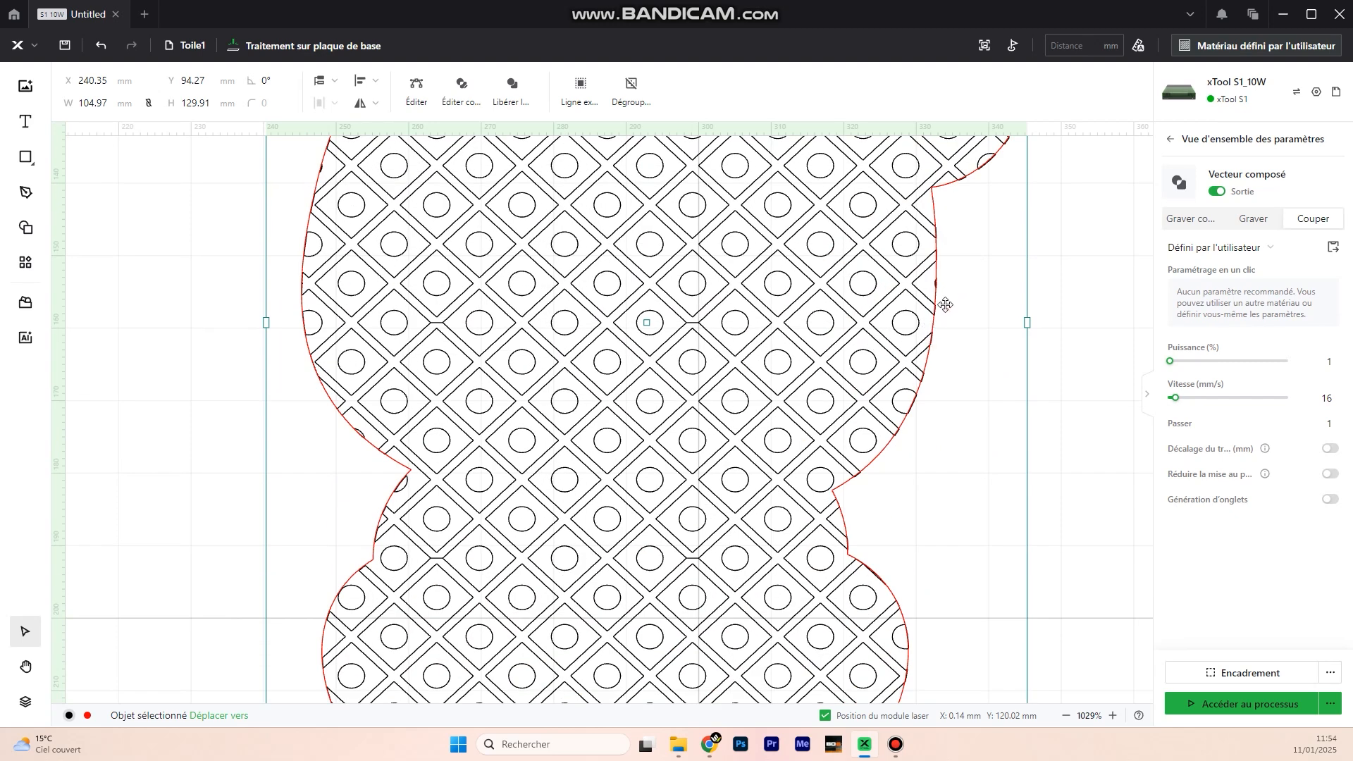
key(Left)
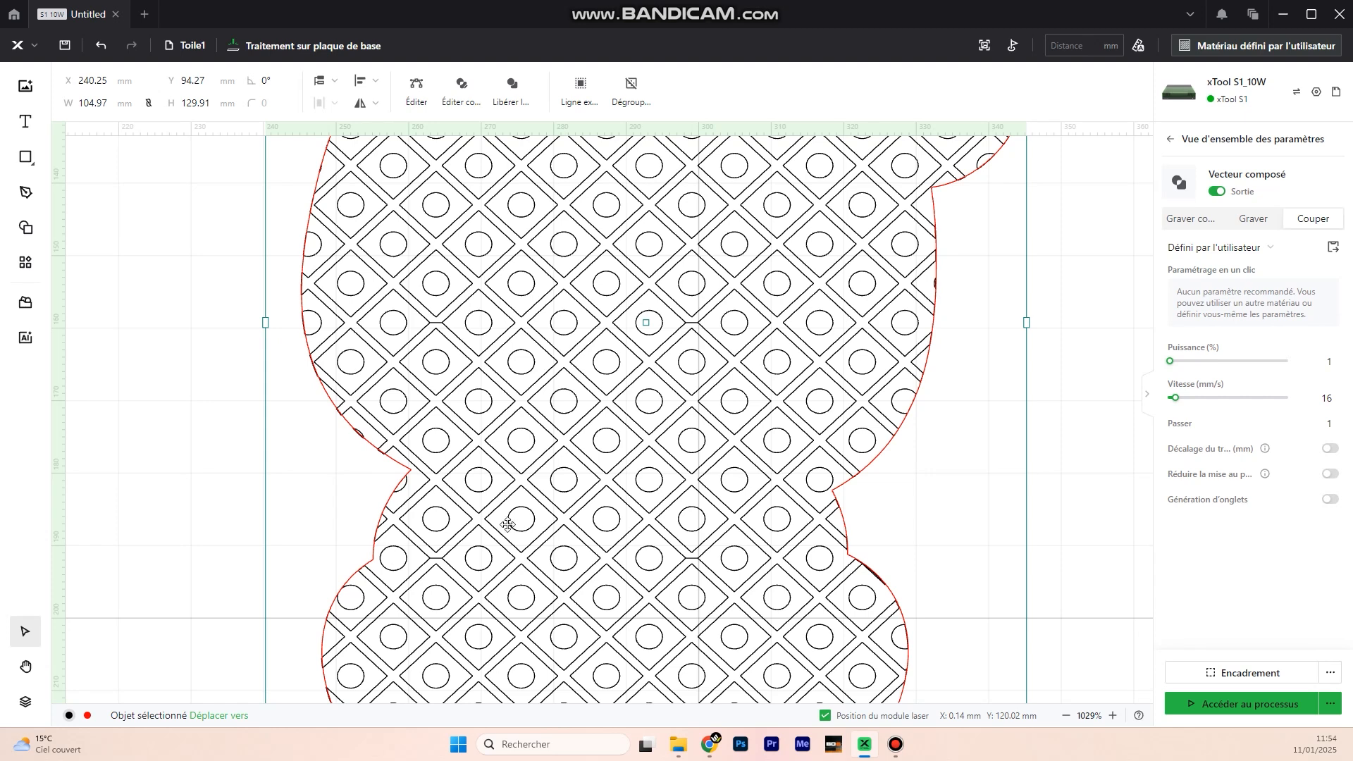
scroll(508, 526, down, 3)
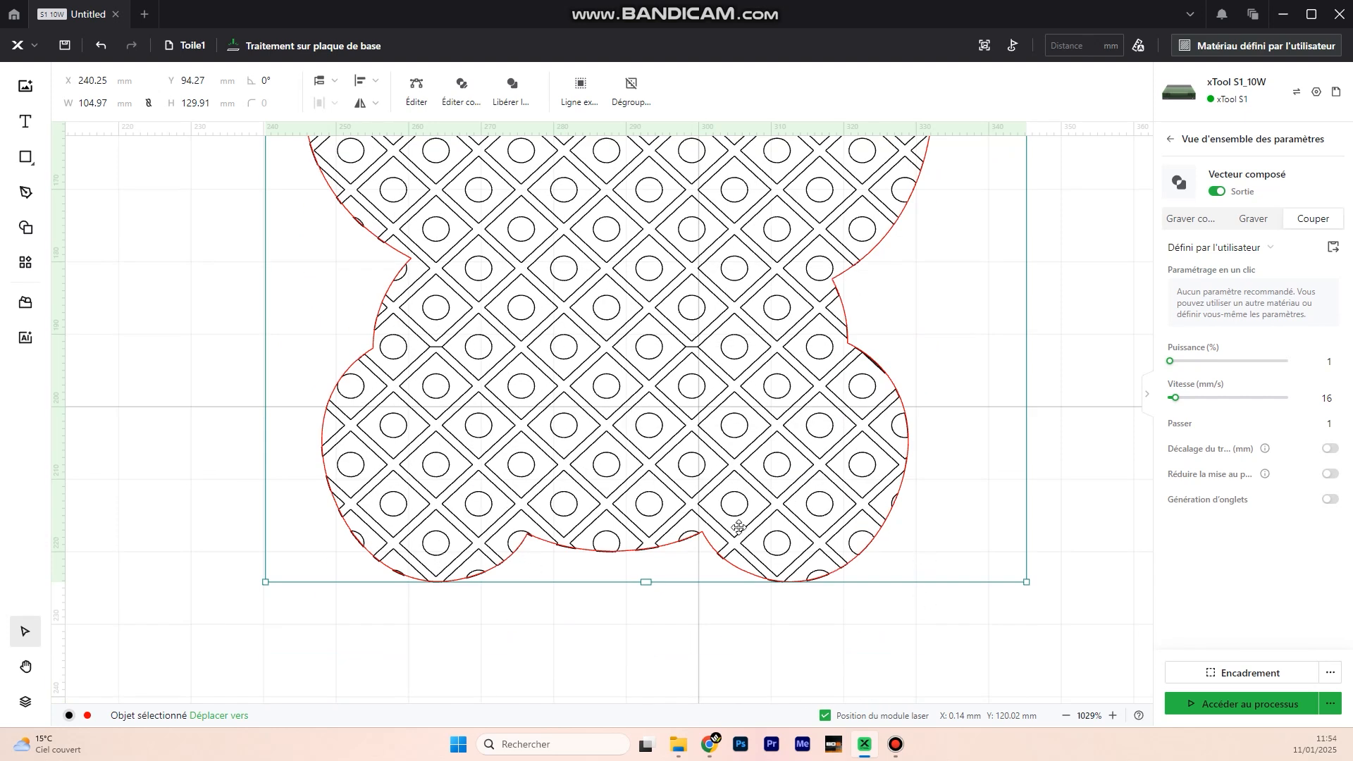